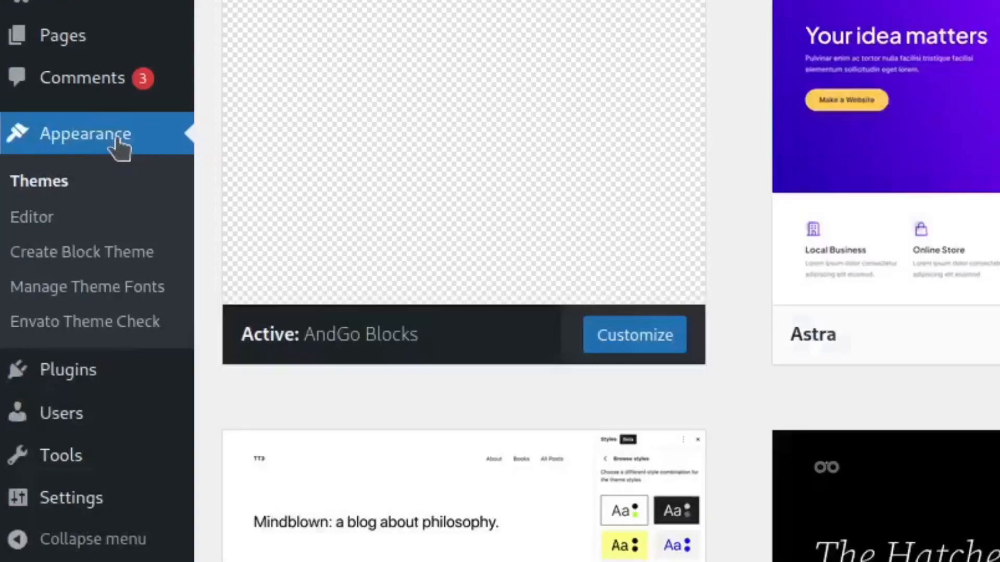
- Open the site editor and start editing the Index template
{"action": "left_click", "coordinate": [42, 229]}
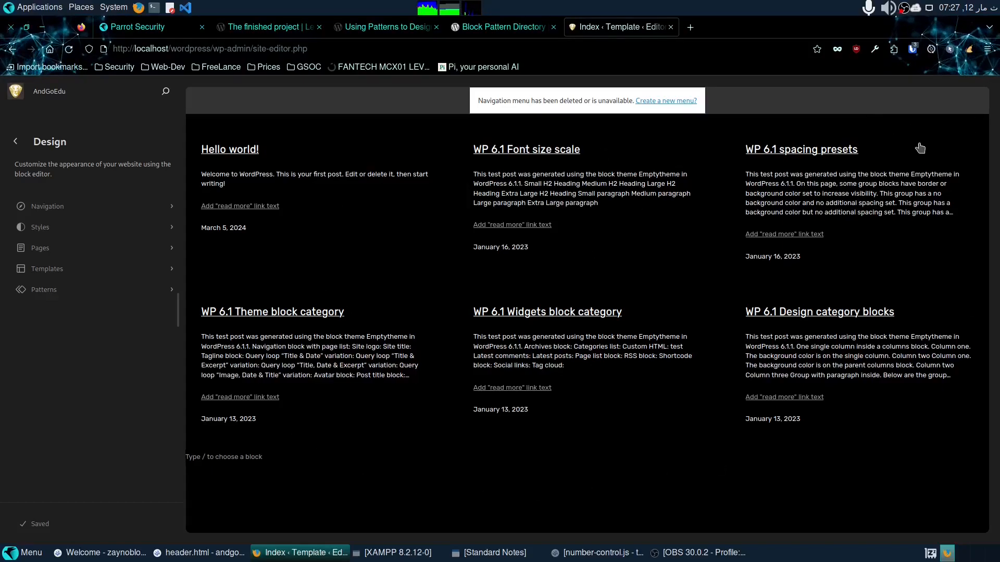
{"action": "left_click", "coordinate": [909, 156]}
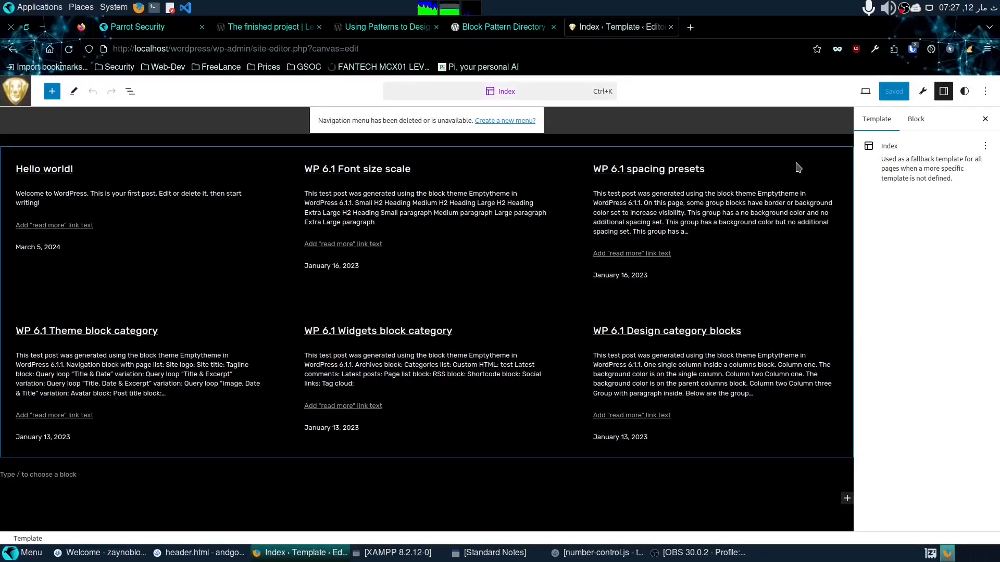
- Create a General template part named Posts from the Post Template block
{"action": "left_click", "coordinate": [108, 160]}
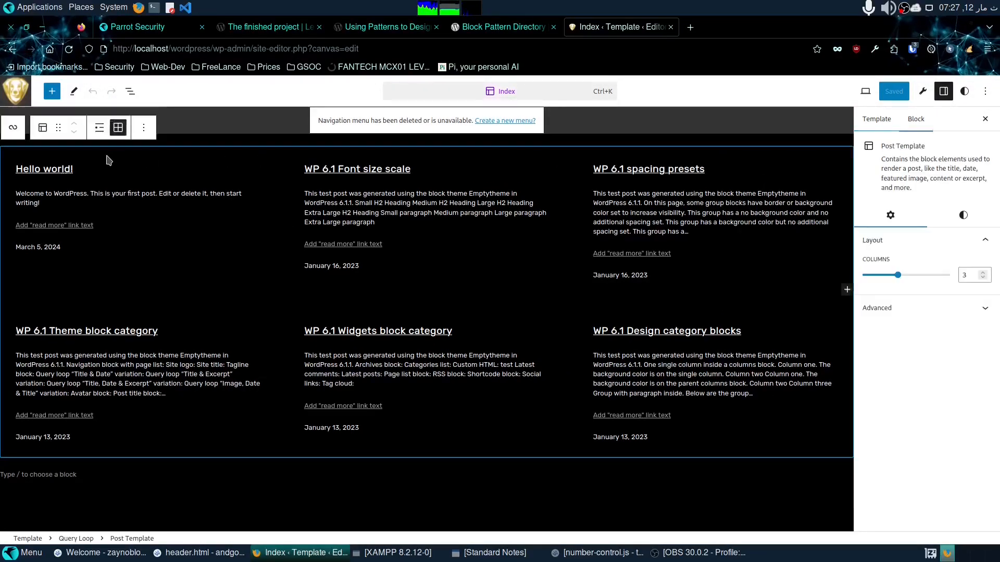
{"action": "left_click", "coordinate": [144, 128]}
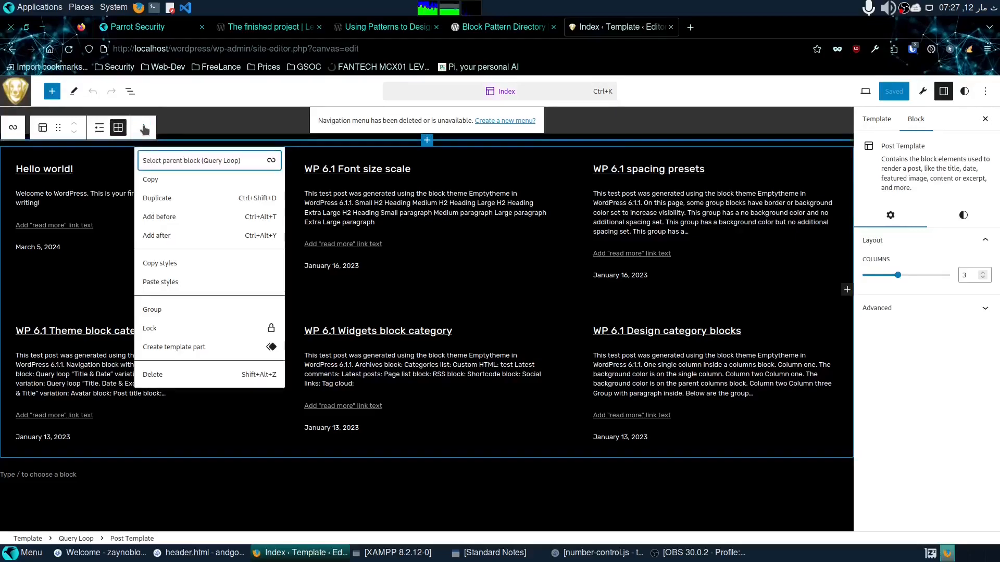
{"action": "left_click", "coordinate": [163, 349]}
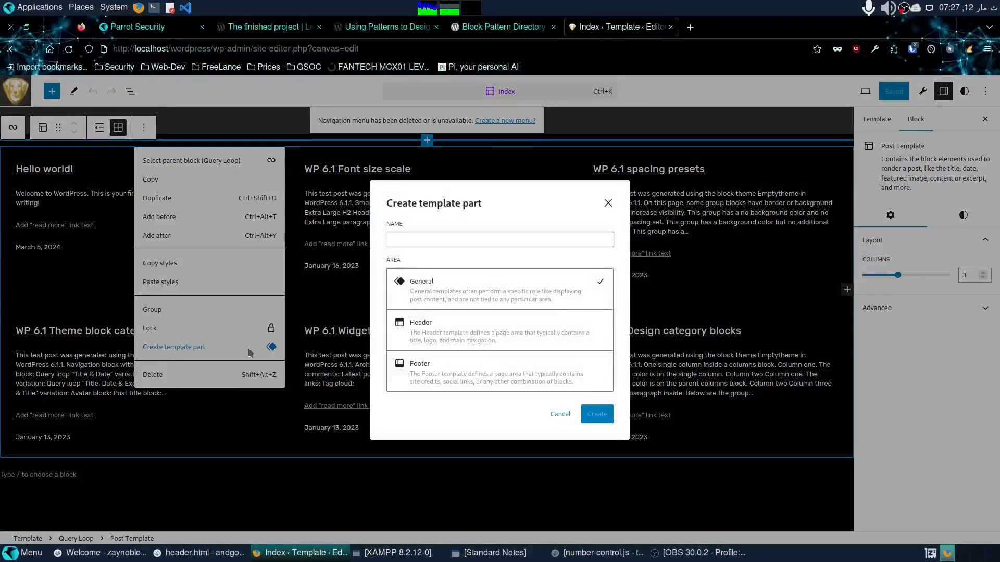
{"action": "left_click", "coordinate": [460, 240]}
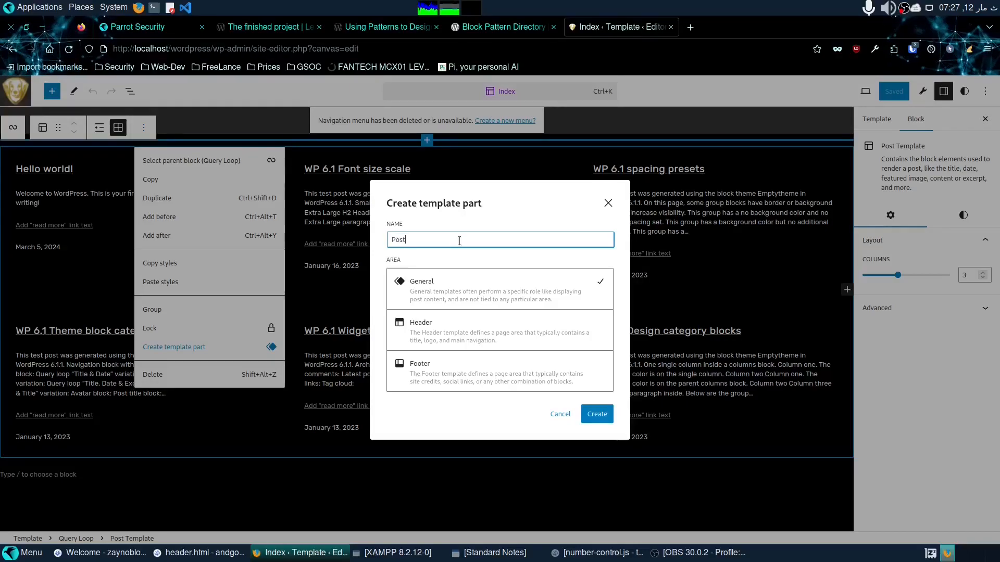
{"action": "key", "text": "Return"}
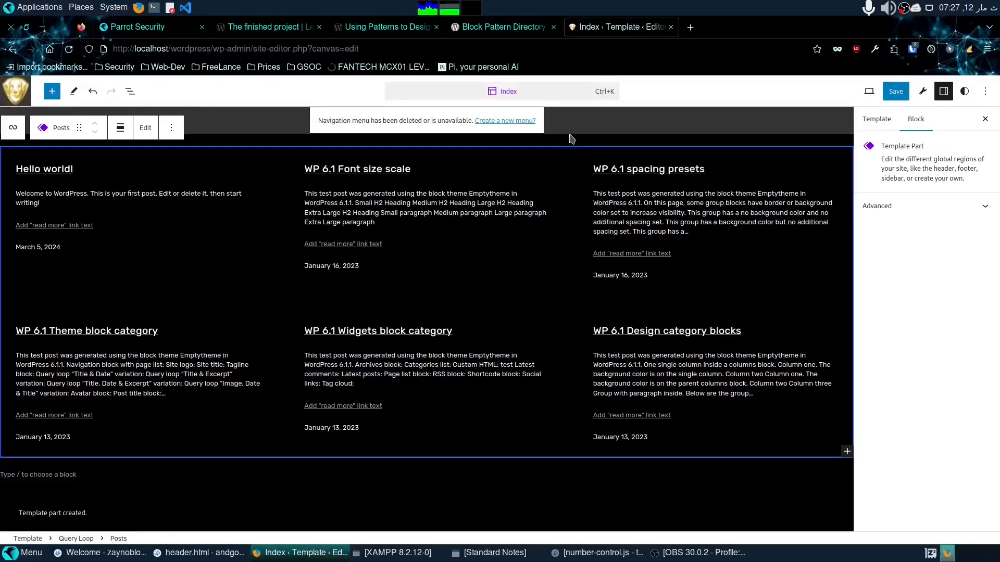
- Browse the available block patterns, looking through all patterns and the Headers category for a navigation header
{"action": "left_click", "coordinate": [618, 132]}
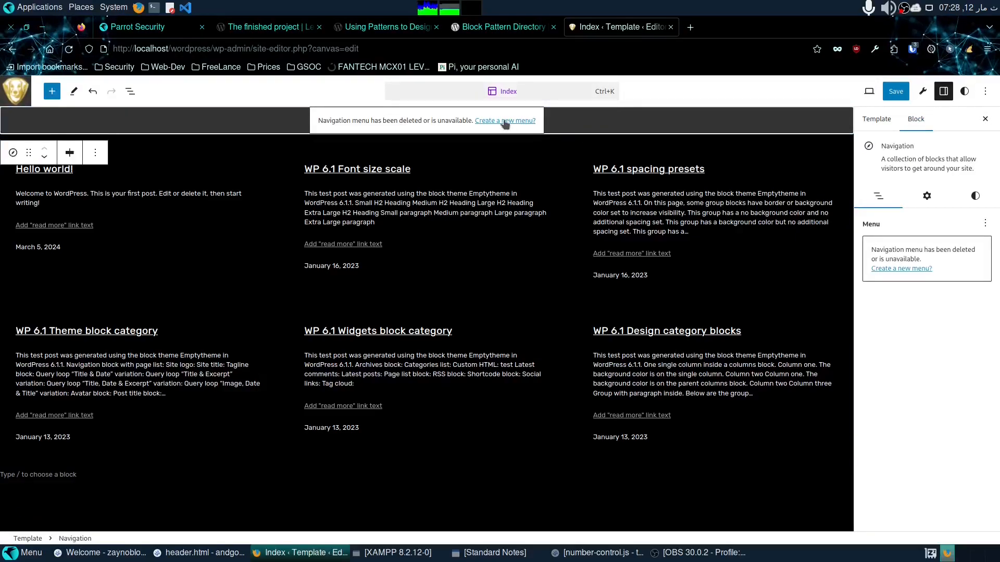
{"action": "left_click", "coordinate": [52, 91]}
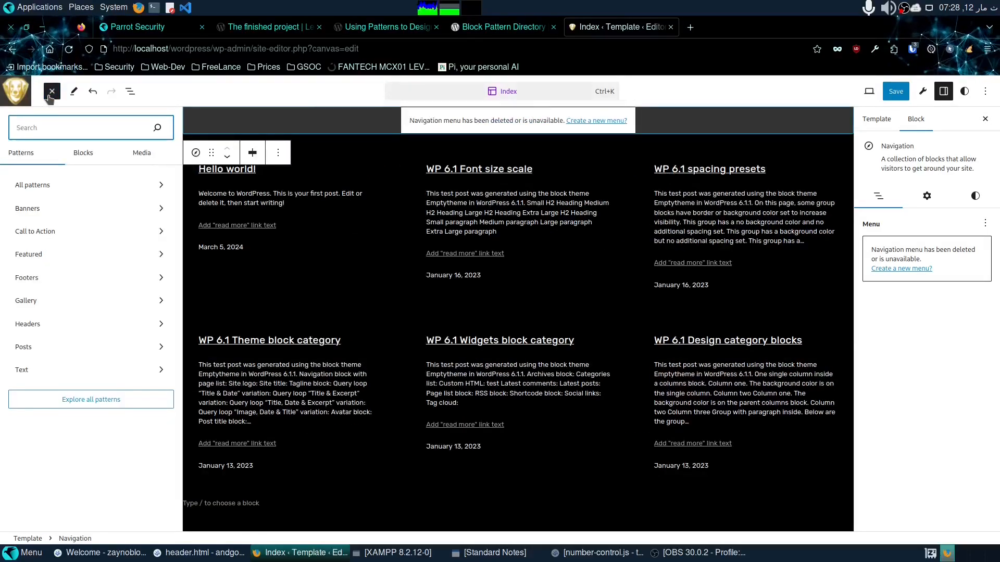
{"action": "left_click", "coordinate": [50, 188]}
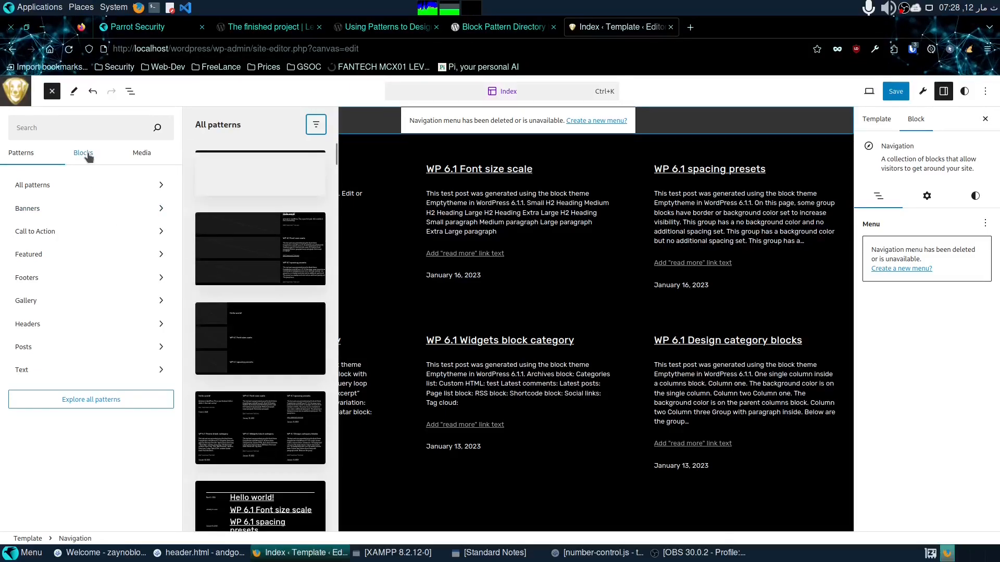
{"action": "left_click", "coordinate": [34, 326]}
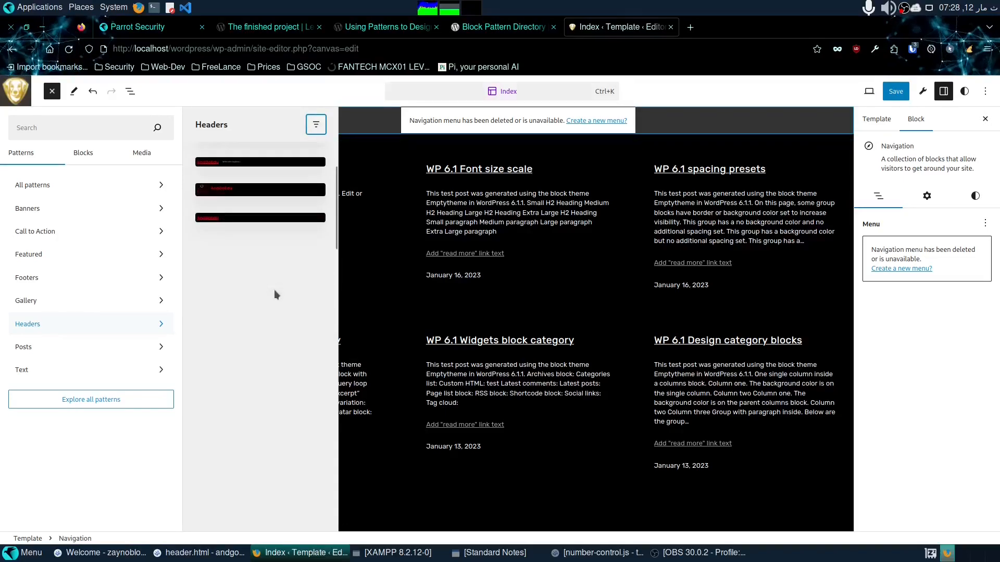
{"action": "scroll", "coordinate": [262, 243], "scroll_direction": "down", "scroll_amount": 2}
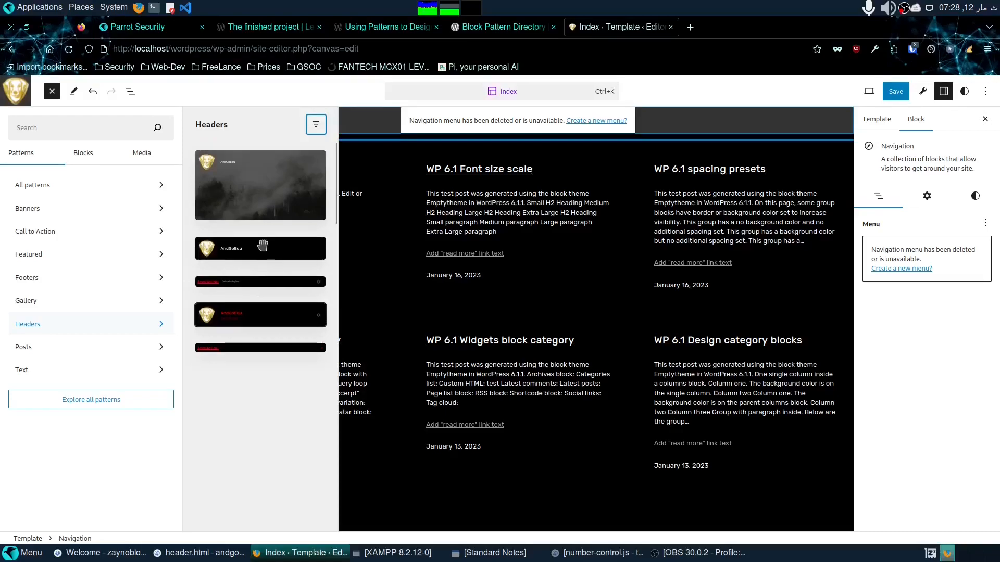
{"action": "scroll", "coordinate": [266, 255], "scroll_direction": "down", "scroll_amount": 3}
{"action": "scroll", "coordinate": [268, 263], "scroll_direction": "up", "scroll_amount": 5}
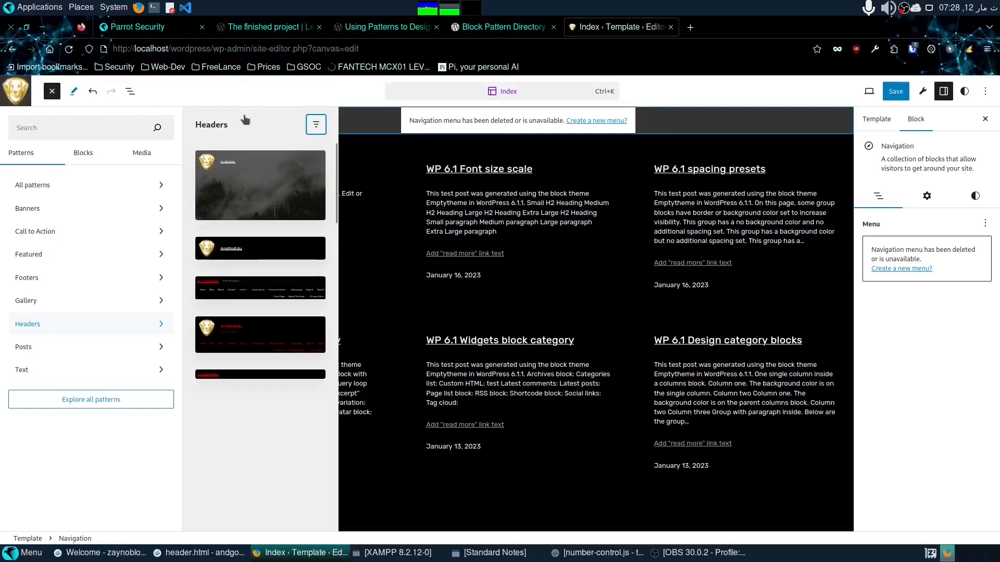
{"action": "left_click", "coordinate": [52, 91]}
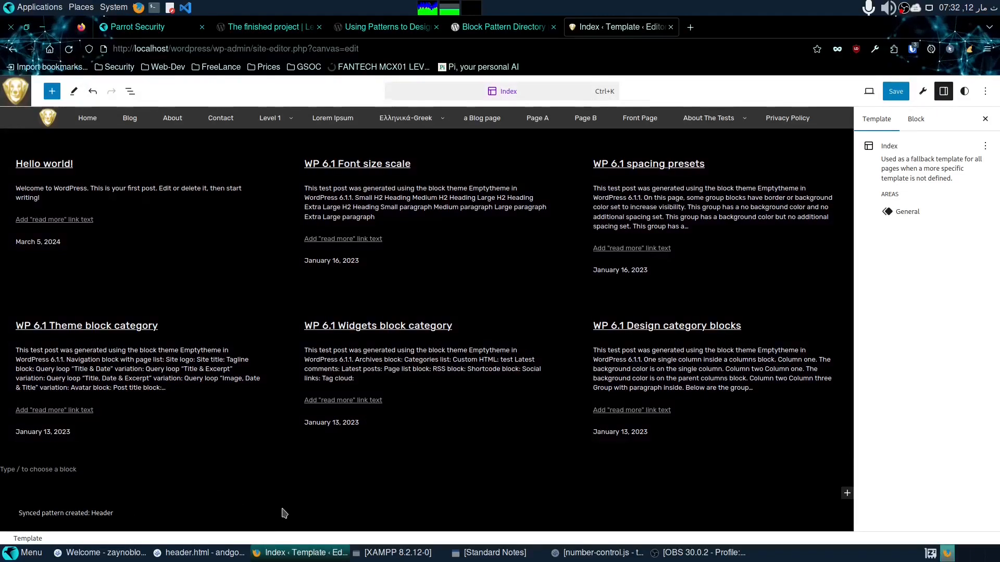
- Insert the synced Header pattern at the end of the template and delete that copy again
{"action": "left_click", "coordinate": [846, 493]}
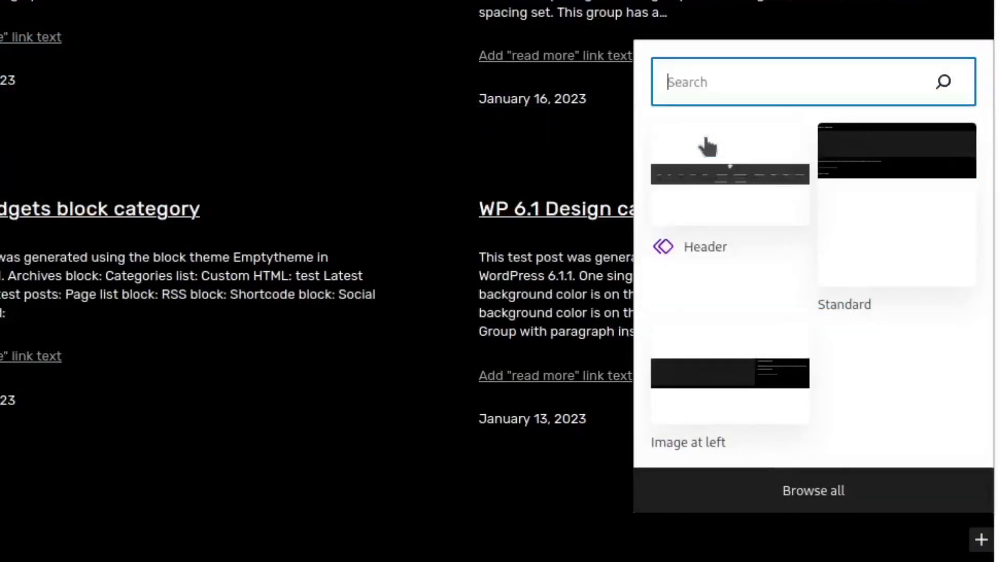
{"action": "left_click", "coordinate": [708, 148]}
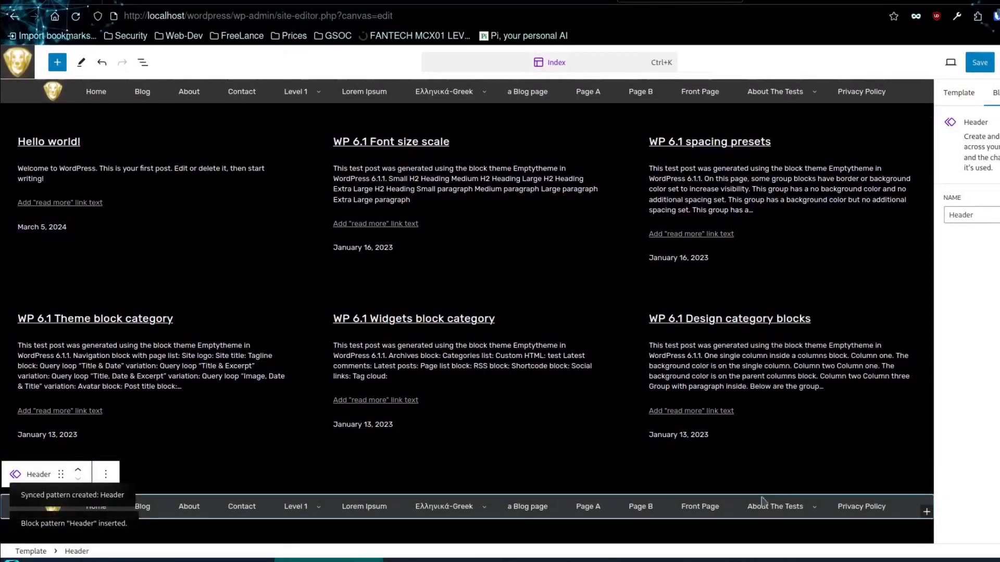
{"action": "left_click", "coordinate": [109, 474]}
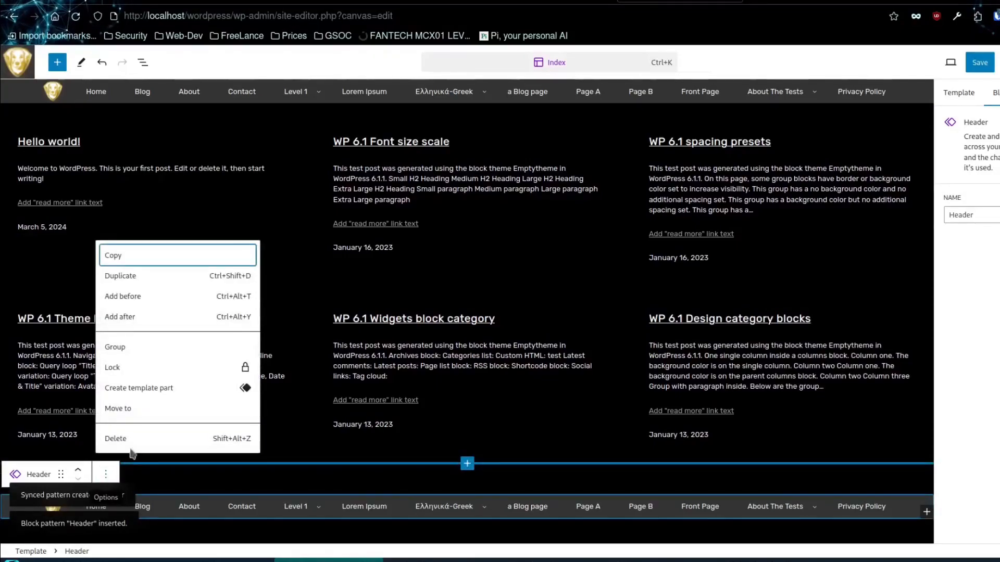
{"action": "left_click", "coordinate": [145, 443]}
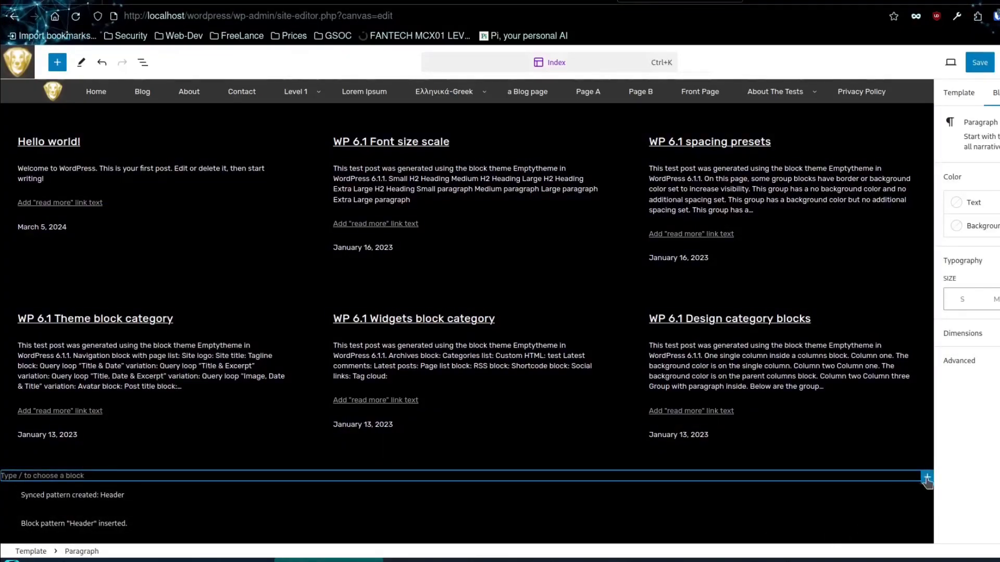
- Search the block inserter for footer and insert the "Centered footer with social links" pattern below the posts
{"action": "left_click", "coordinate": [927, 477]}
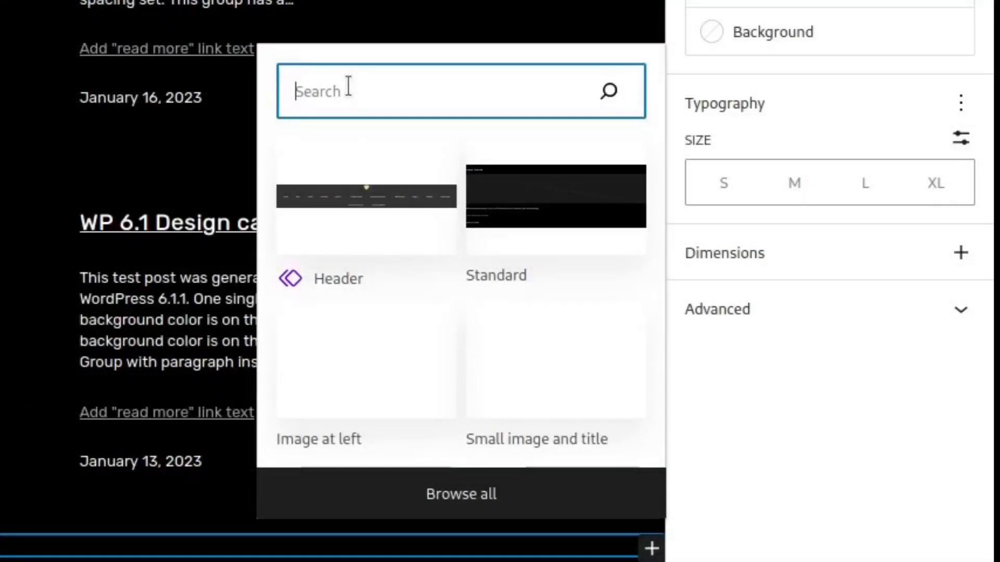
{"action": "type", "text": "fo"}
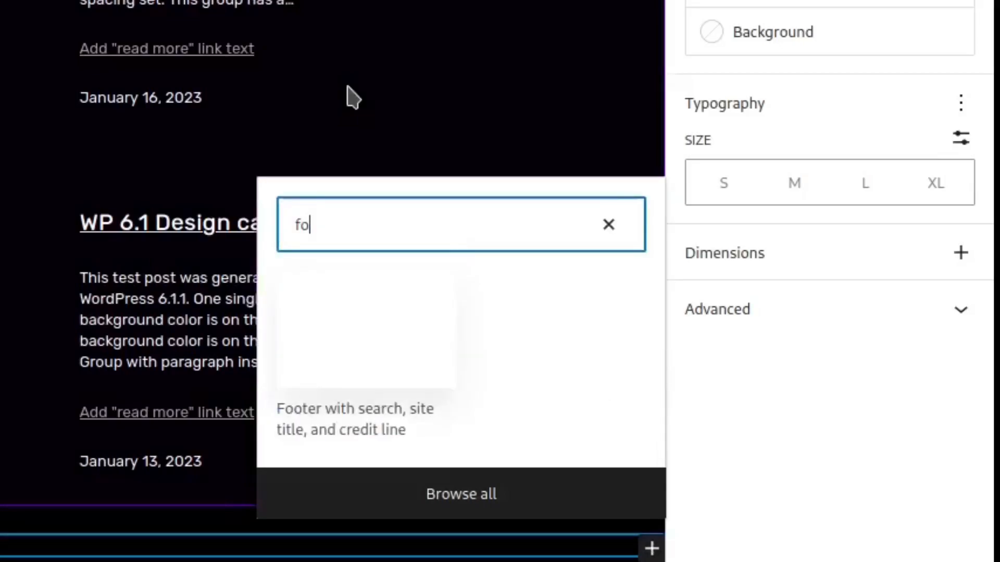
{"action": "type", "text": "oter"}
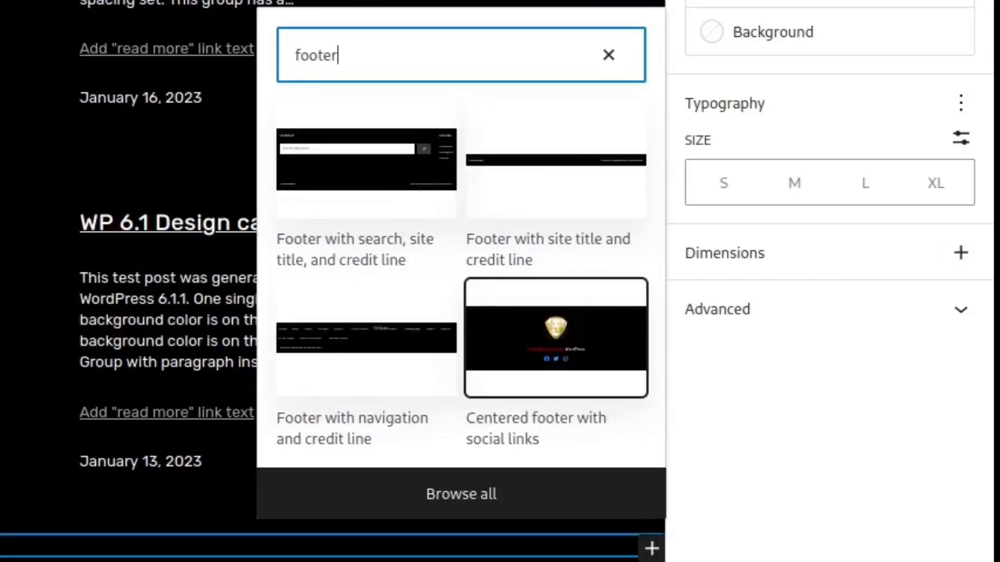
{"action": "left_click", "coordinate": [134, 408]}
{"action": "scroll", "coordinate": [134, 408], "scroll_direction": "down", "scroll_amount": 4}
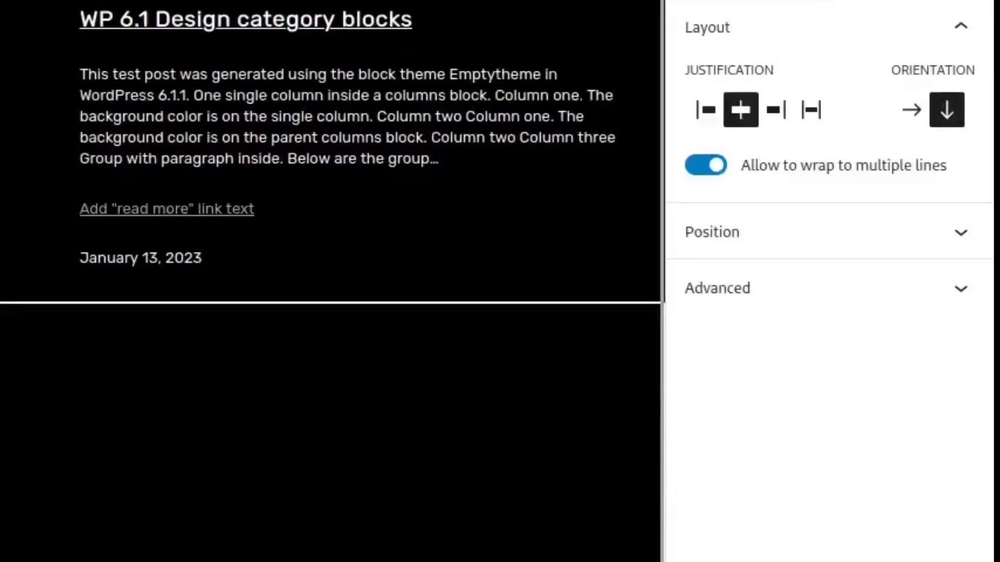
{"action": "left_click", "coordinate": [3, 427]}
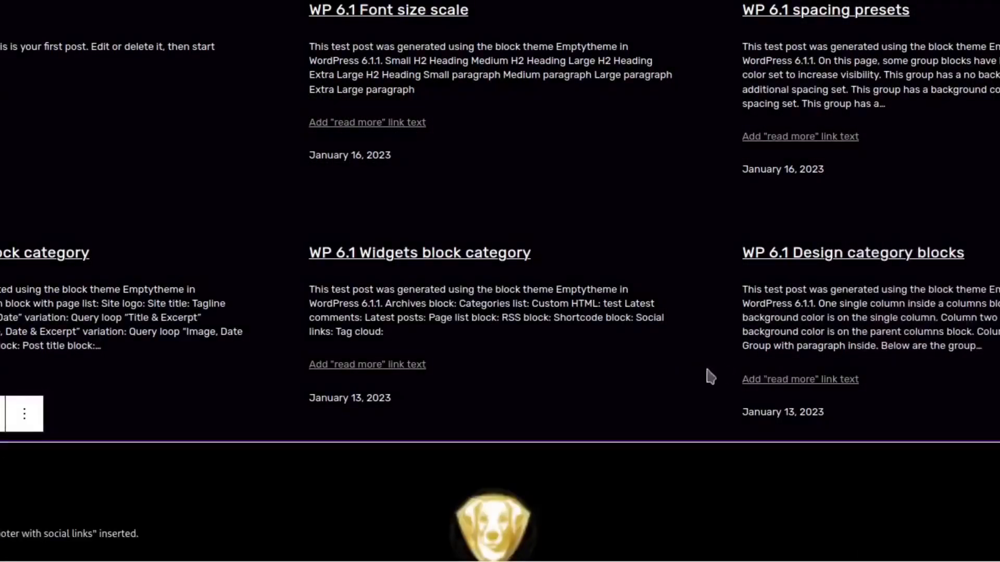
- Shrink the site logo in the footer to a little over a third of its width
{"action": "scroll", "coordinate": [602, 393], "scroll_direction": "down", "scroll_amount": 3}
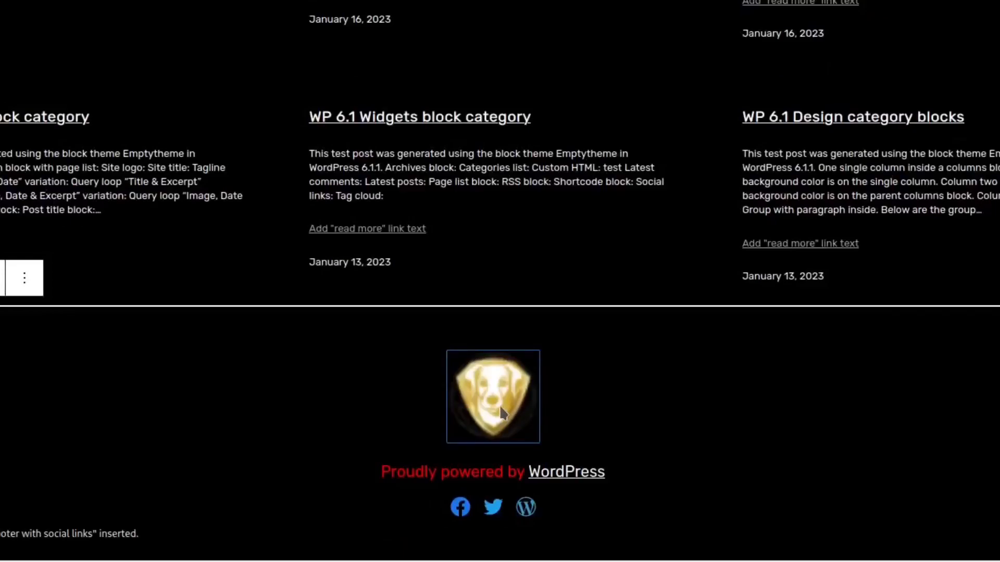
{"action": "left_click", "coordinate": [515, 416]}
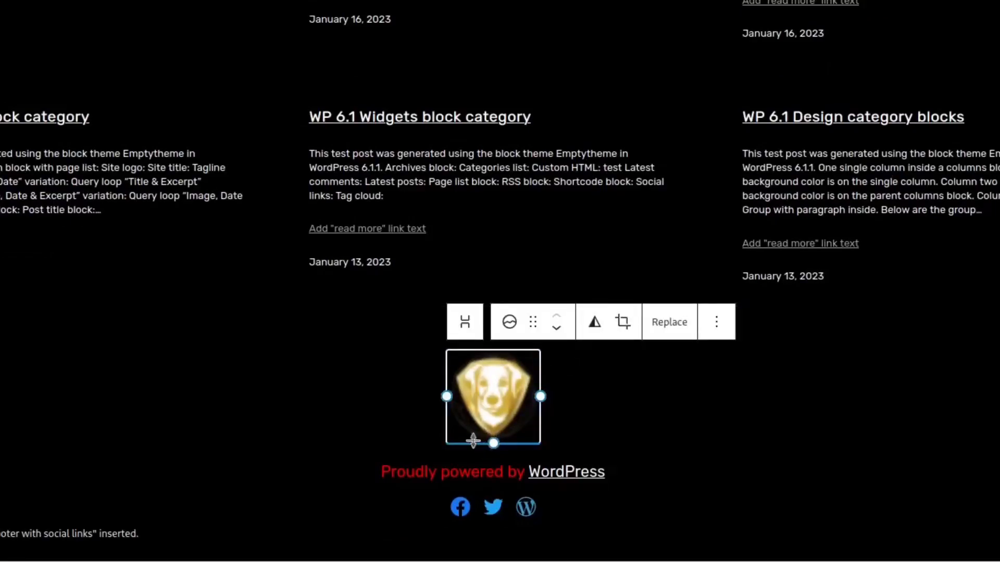
{"action": "left_click_drag", "start_coordinate": [465, 405], "coordinate": [505, 423]}
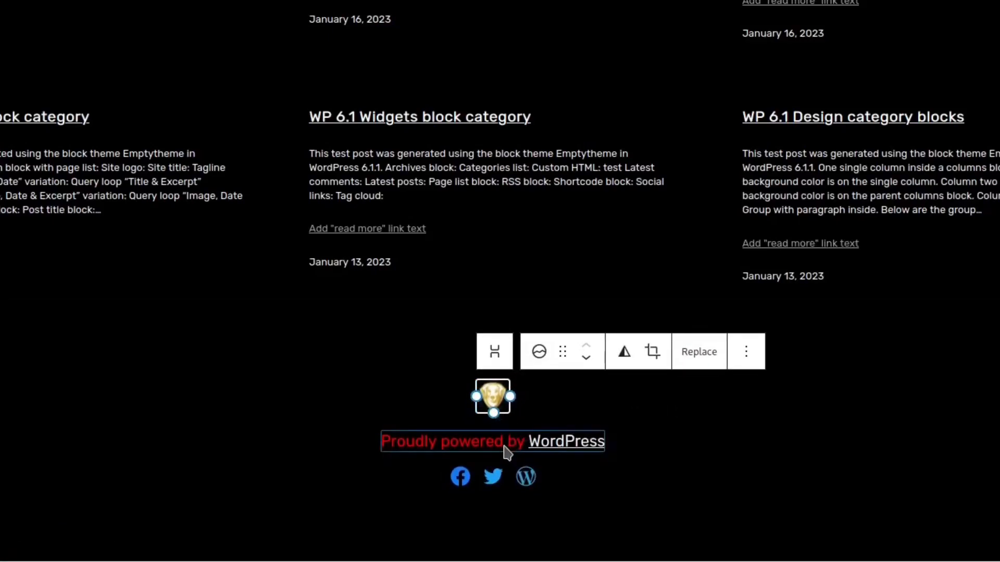
- Delete the "Proudly powered by WordPress" paragraph from the footer
{"action": "left_click", "coordinate": [504, 445]}
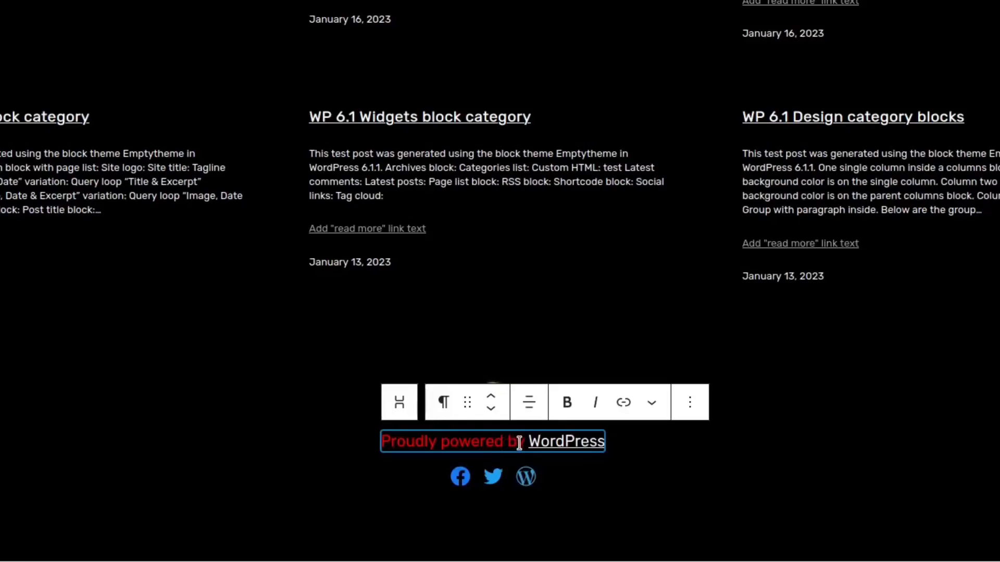
{"action": "left_click", "coordinate": [690, 405]}
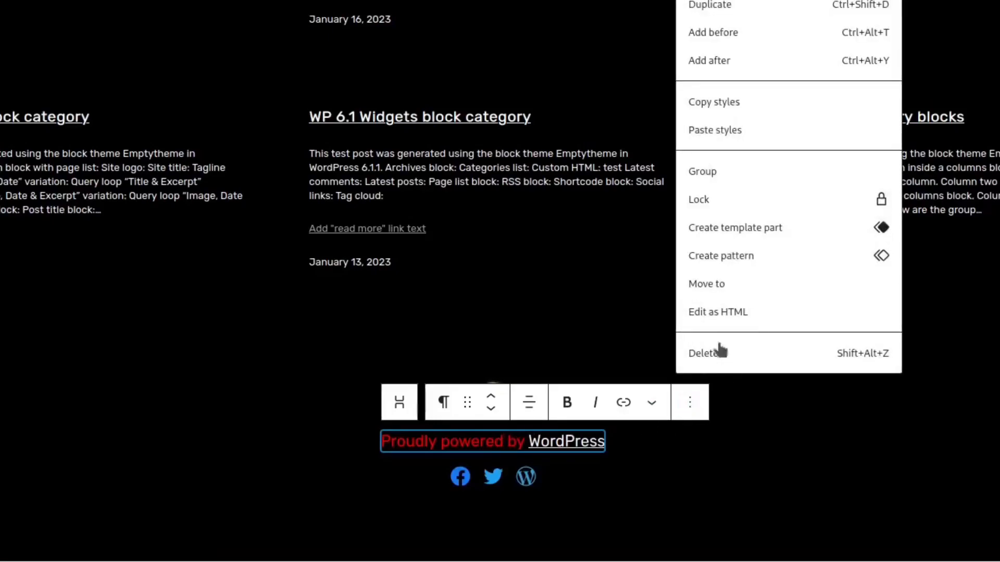
{"action": "left_click", "coordinate": [713, 354]}
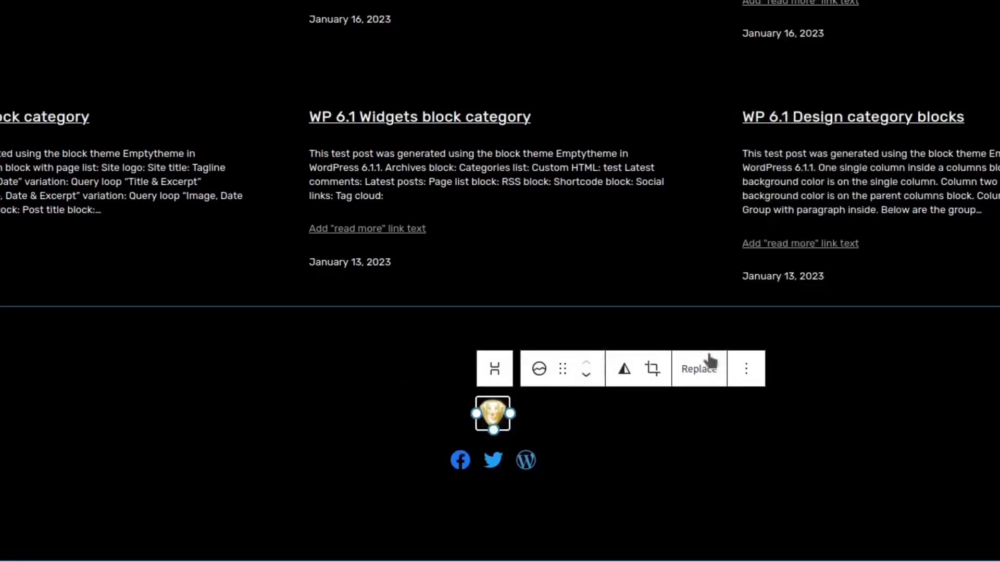
{"action": "left_click", "coordinate": [578, 444]}
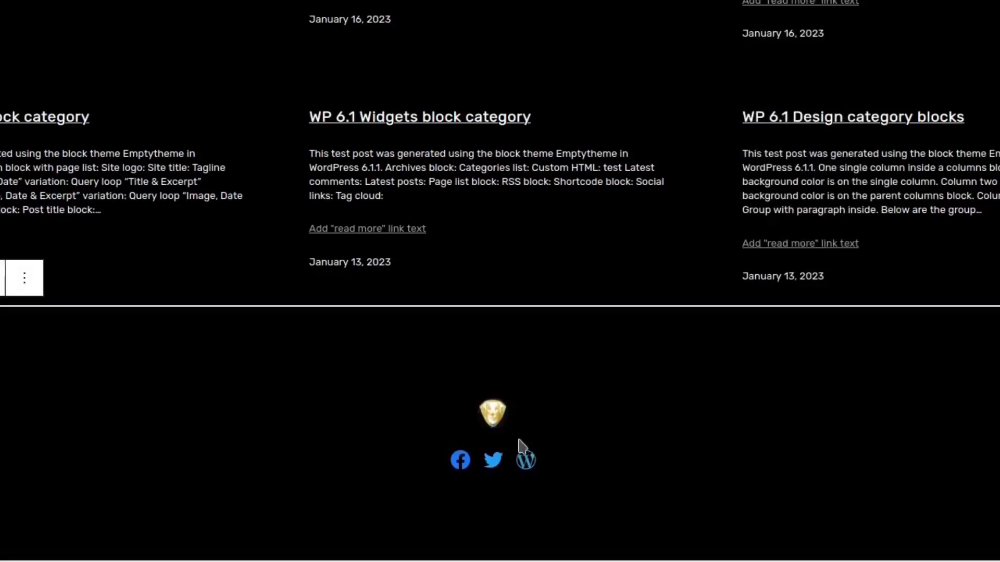
{"action": "left_click", "coordinate": [494, 422]}
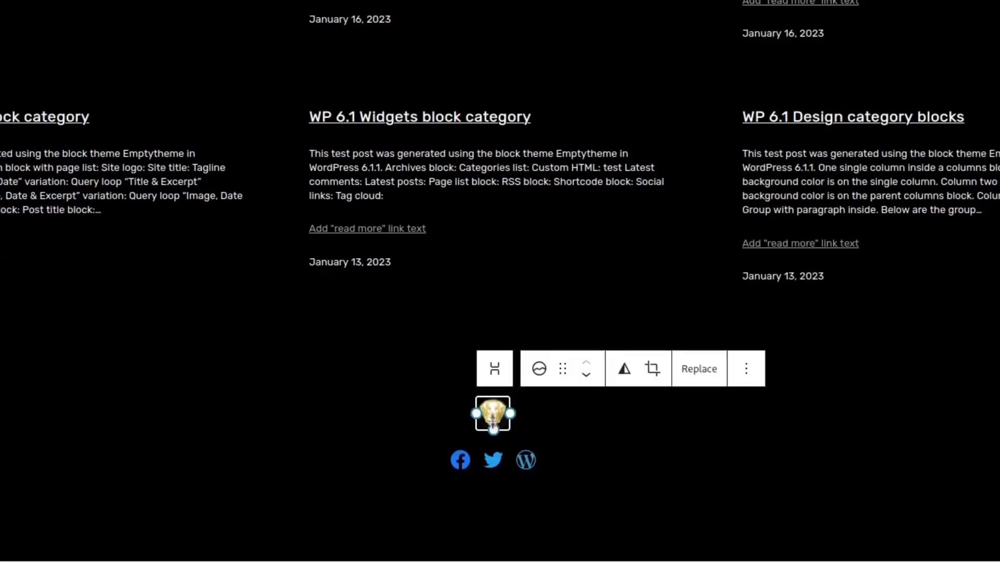
{"action": "left_click", "coordinate": [748, 369]}
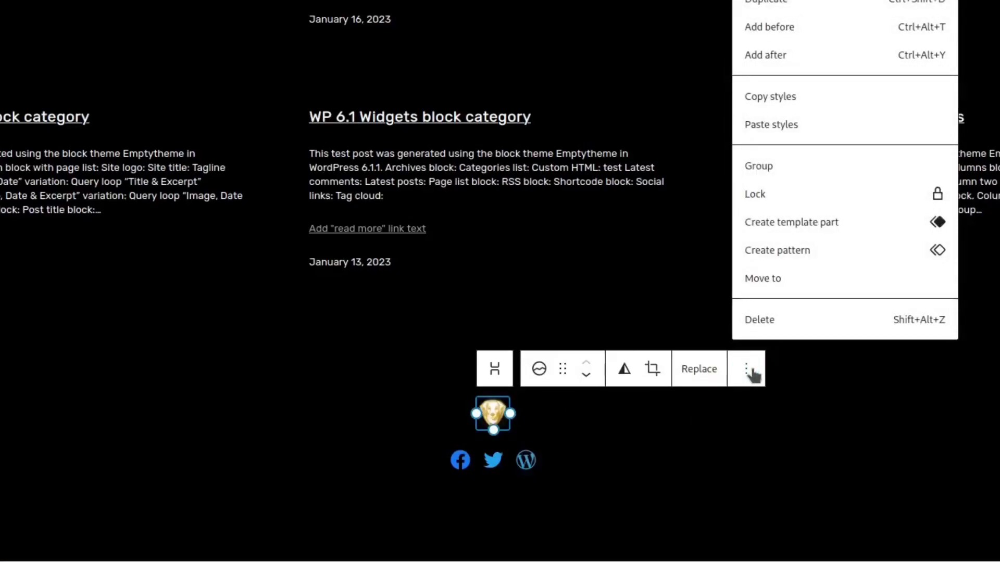
{"action": "left_click", "coordinate": [749, 370]}
{"action": "left_click", "coordinate": [522, 447]}
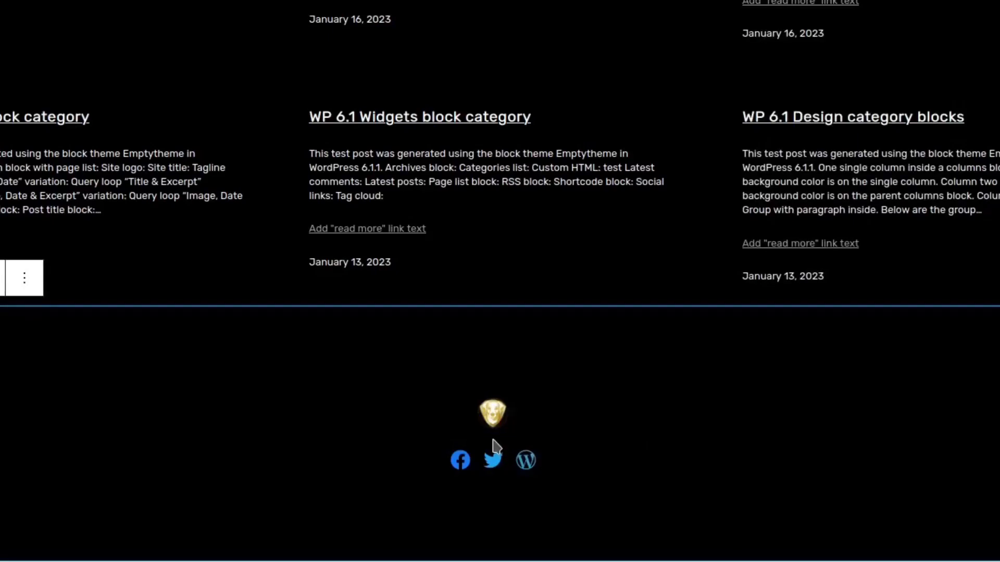
{"action": "left_click", "coordinate": [495, 446]}
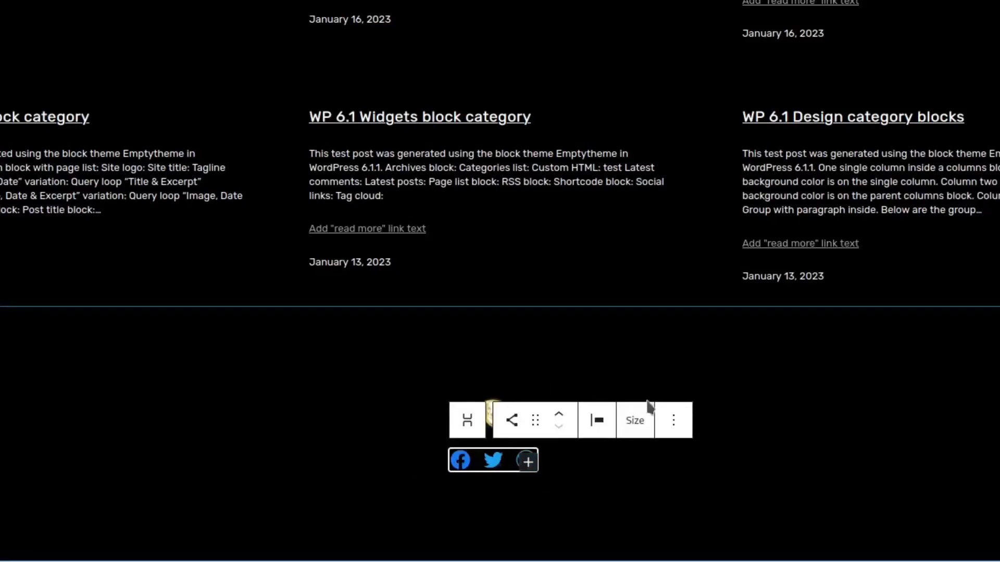
{"action": "left_click", "coordinate": [637, 396]}
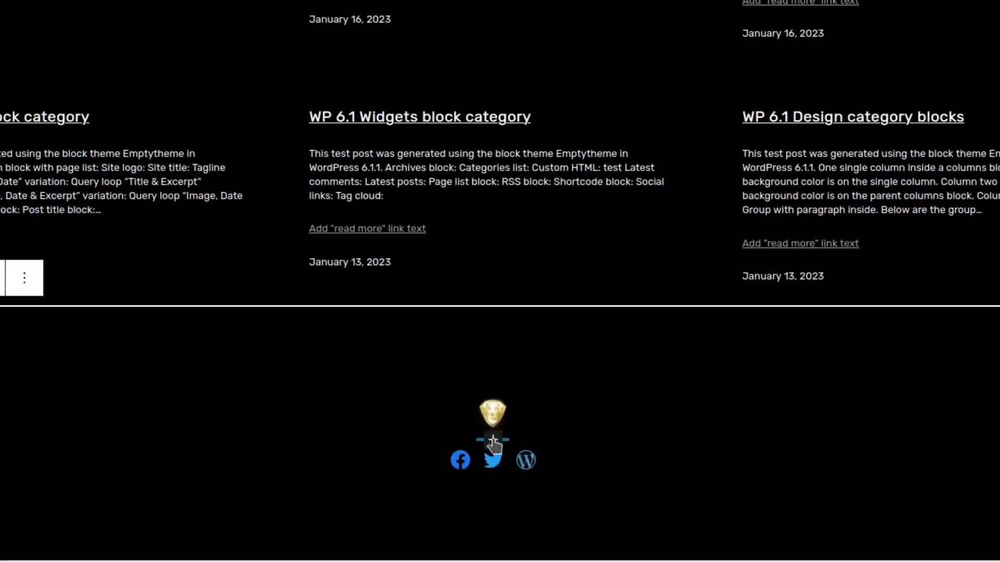
- Insert a Paragraph block between the footer's site logo and the social icons
{"action": "left_click", "coordinate": [493, 442]}
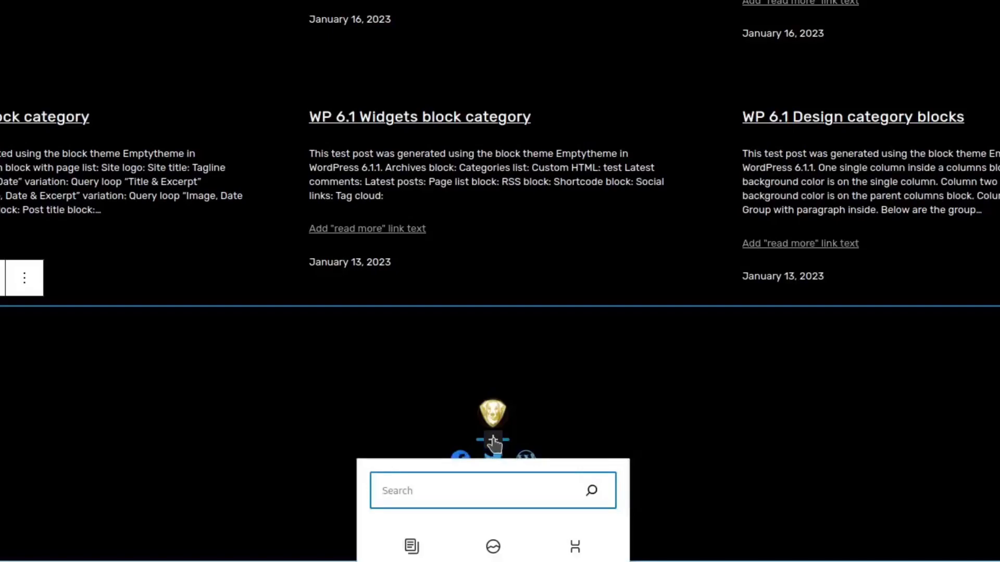
{"action": "type", "text": "text"}
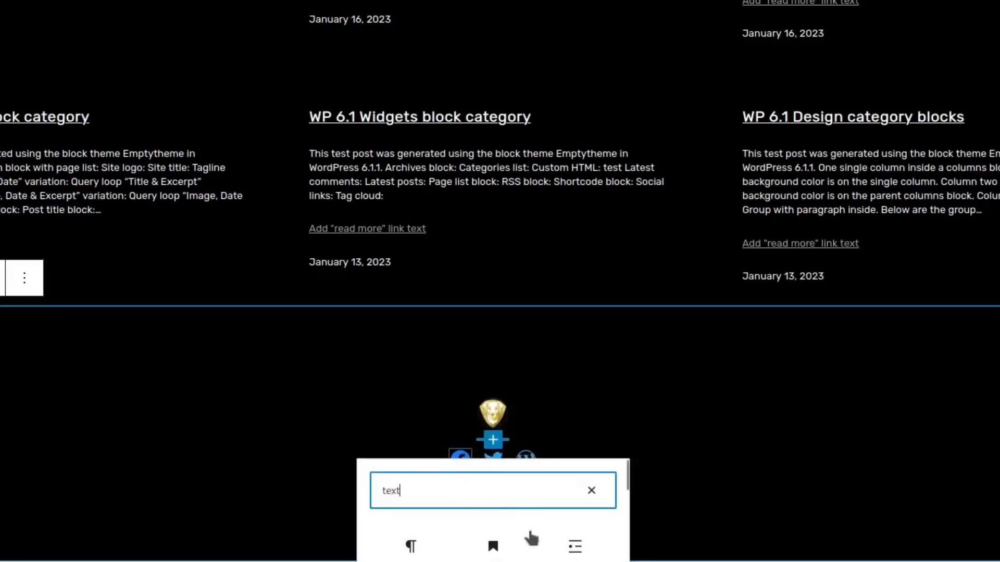
{"action": "scroll", "coordinate": [425, 541], "scroll_direction": "down", "scroll_amount": 3}
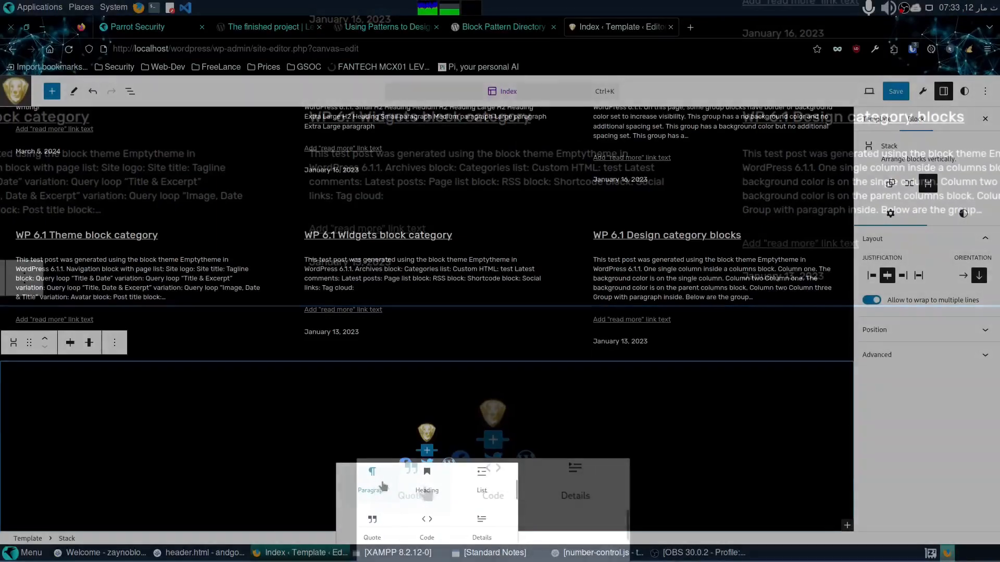
{"action": "left_click", "coordinate": [382, 484]}
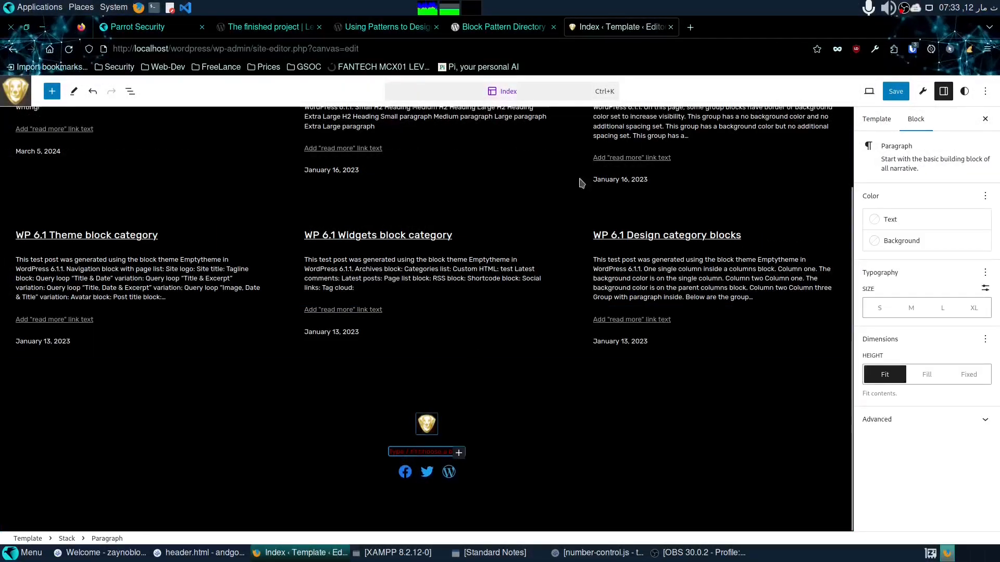
- Look up the copyright symbol in a new browser tab and copy the © character
{"action": "left_click", "coordinate": [689, 27]}
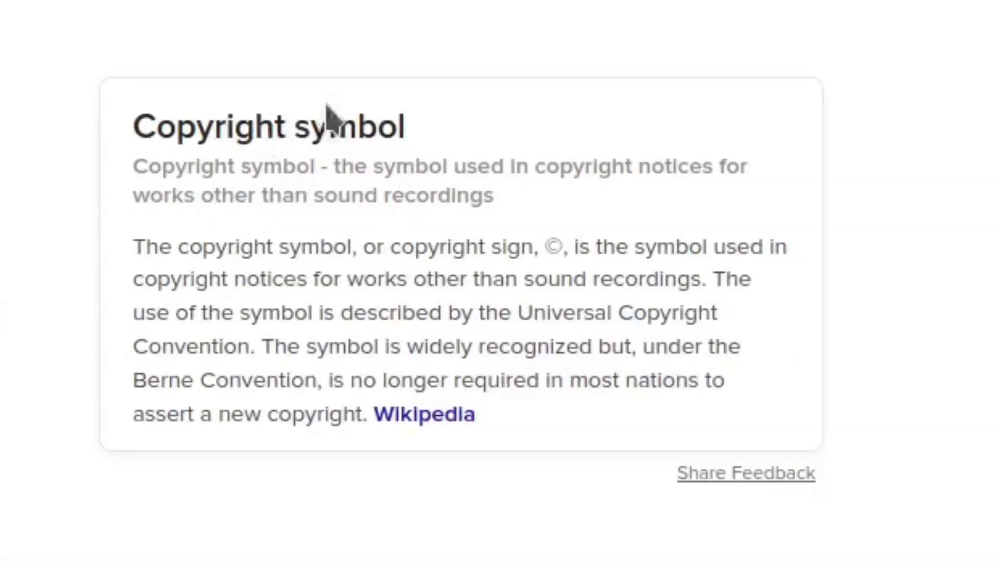
{"action": "double_click", "coordinate": [551, 246]}
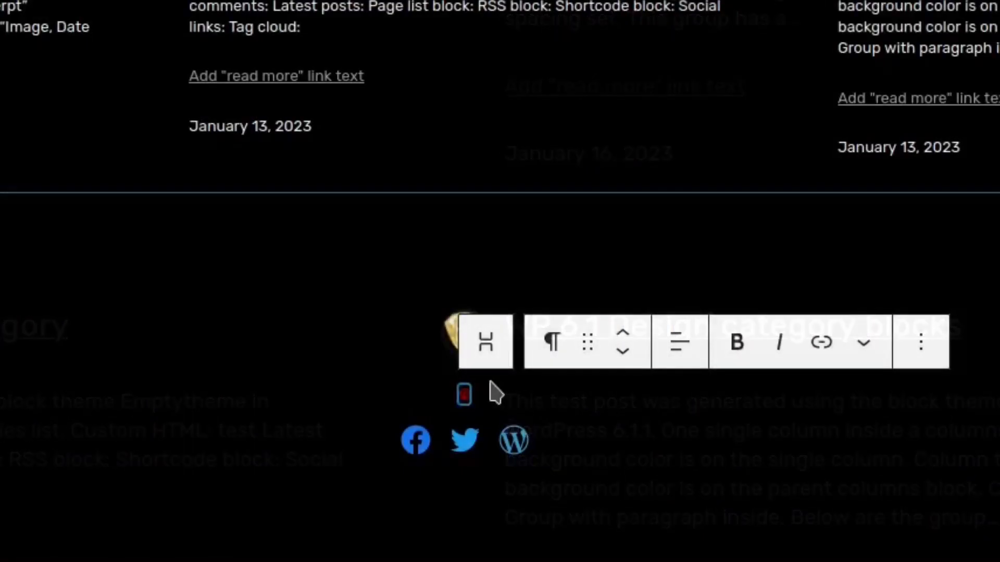
- Fill the new footer paragraph with "©2022 - 2024 ANDGOEDU All Rights Reserved.", starting with the copied © symbol
{"action": "type", "text": "2022 - 20"}
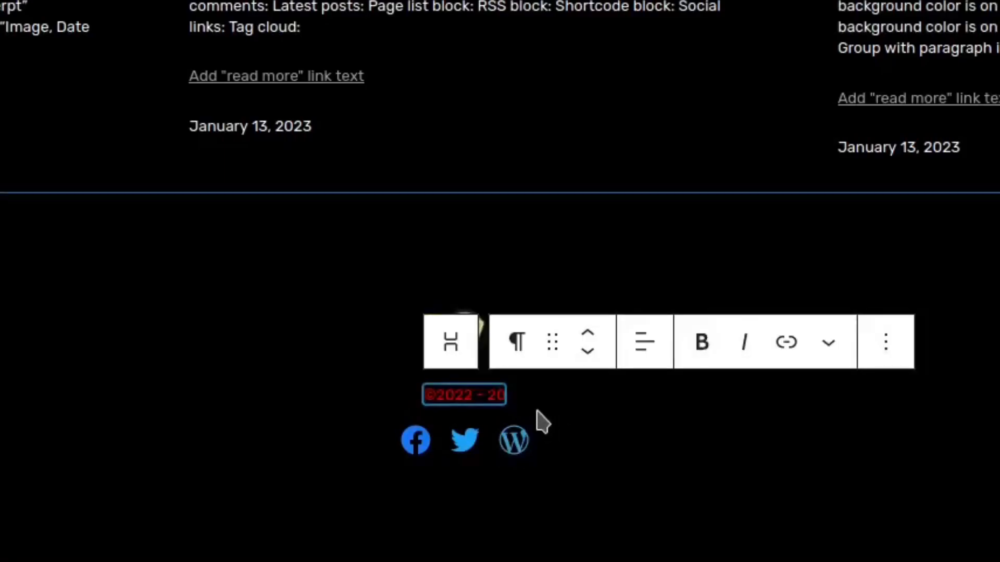
{"action": "type", "text": "24 A"}
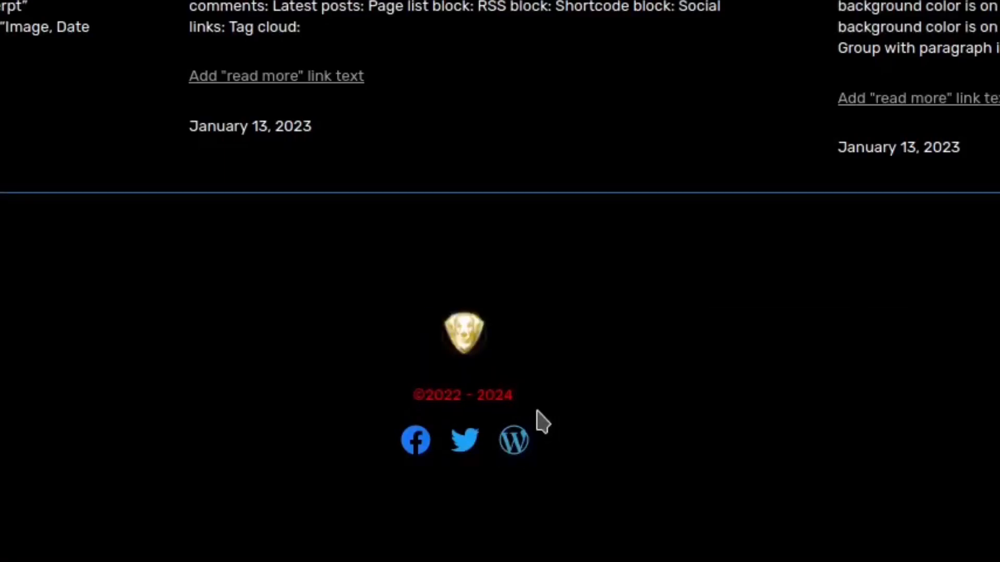
{"action": "type", "text": "NDGO"}
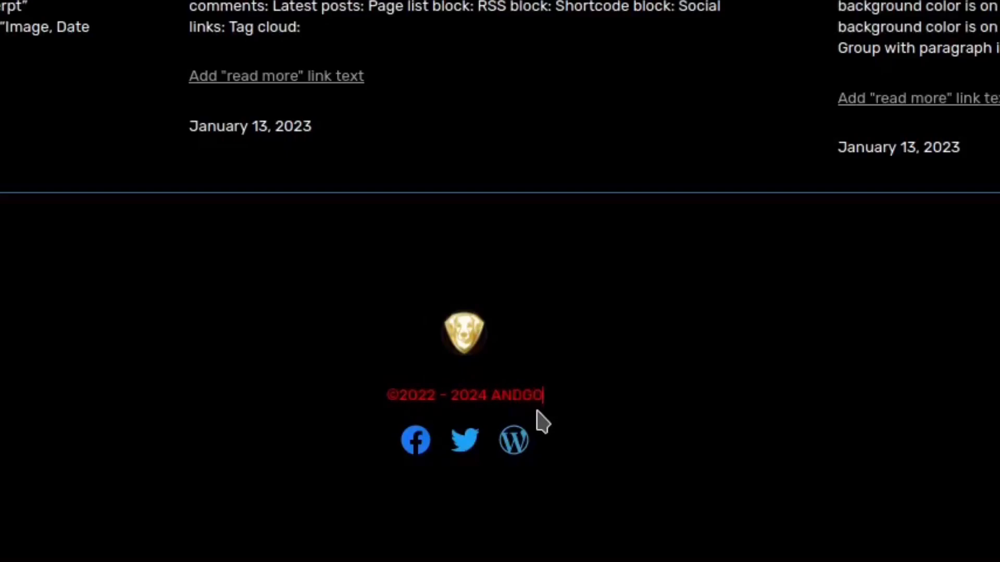
{"action": "type", "text": "EDU A"}
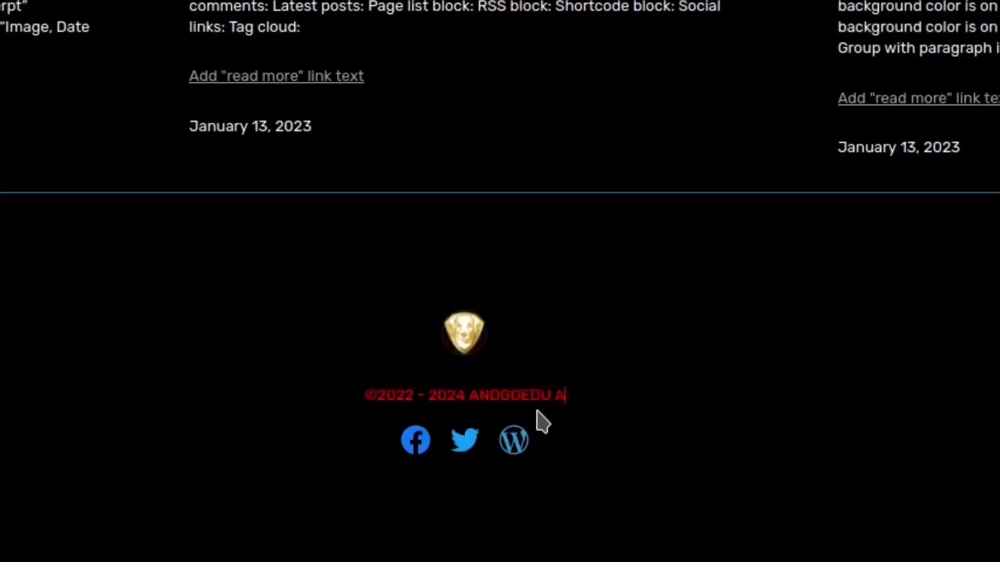
{"action": "type", "text": "ll Rg"}
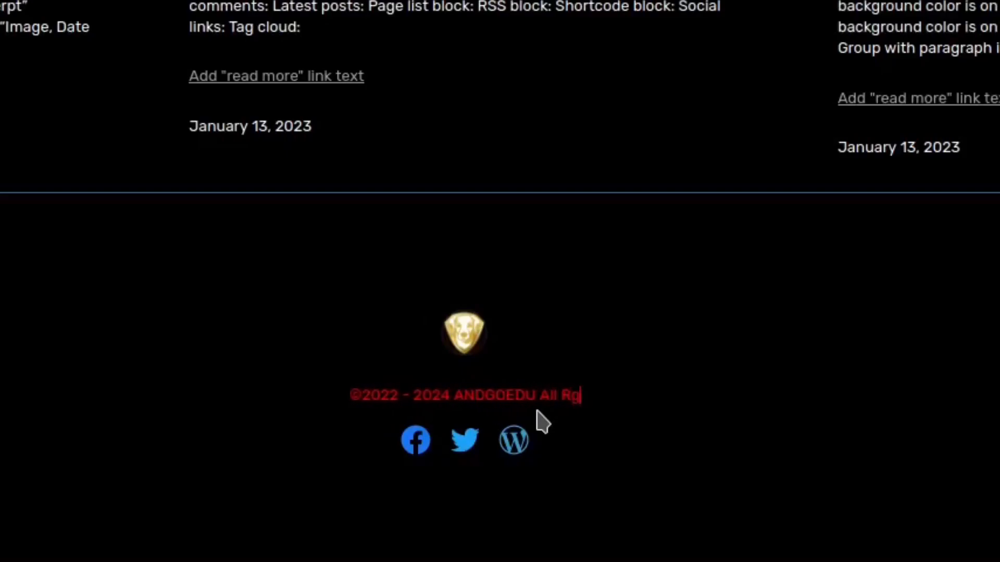
{"action": "type", "text": "ints REserv"}
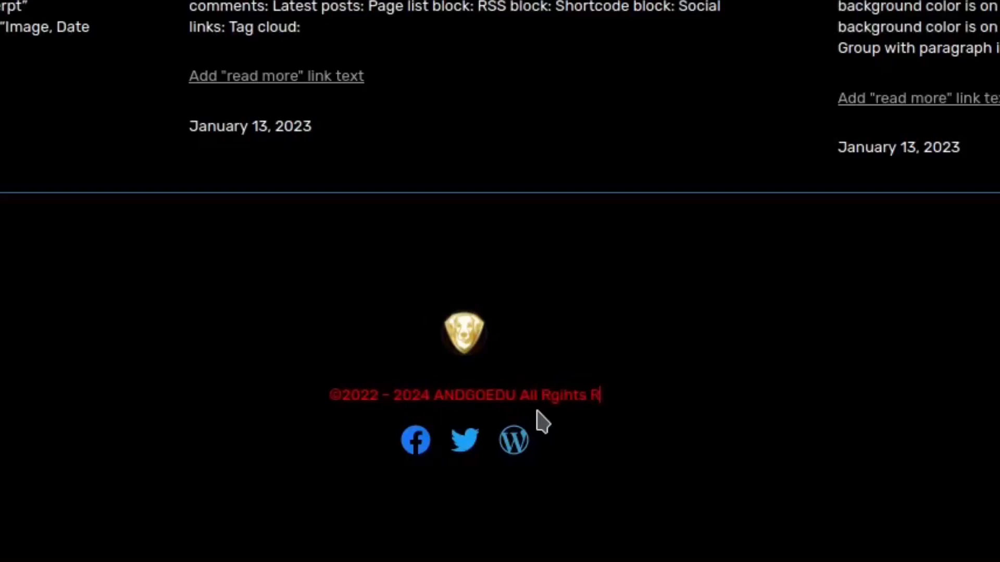
{"action": "type", "text": "ed."}
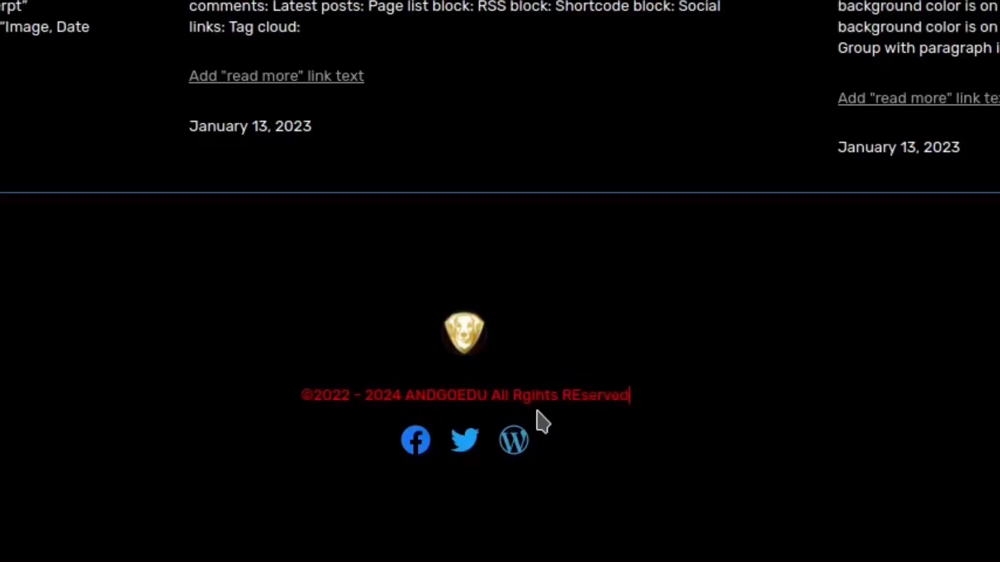
{"action": "key", "text": "BackSpace"}
{"action": "type", "text": "."}
{"action": "key", "text": "ctrl+a"}
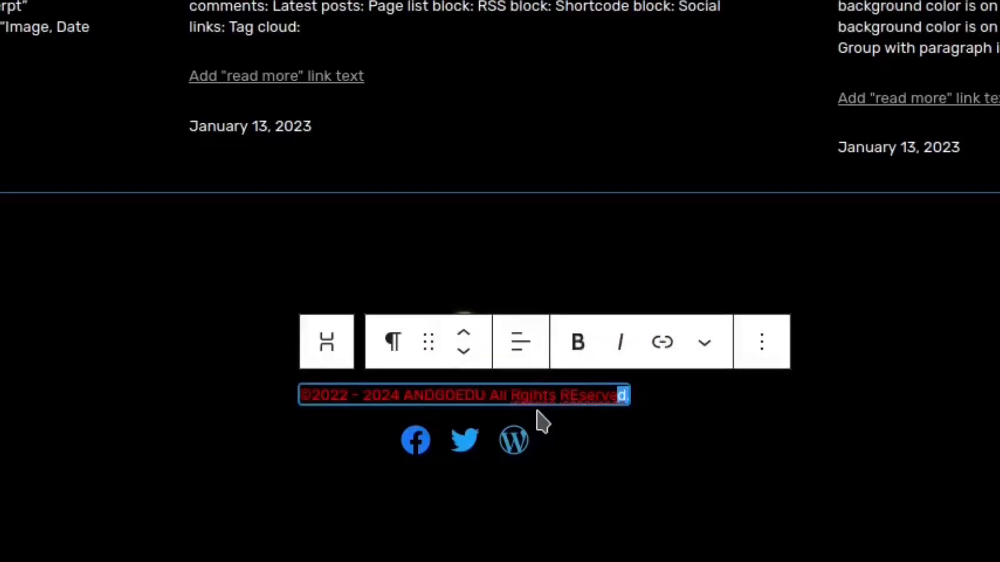
{"action": "left_click", "coordinate": [579, 400]}
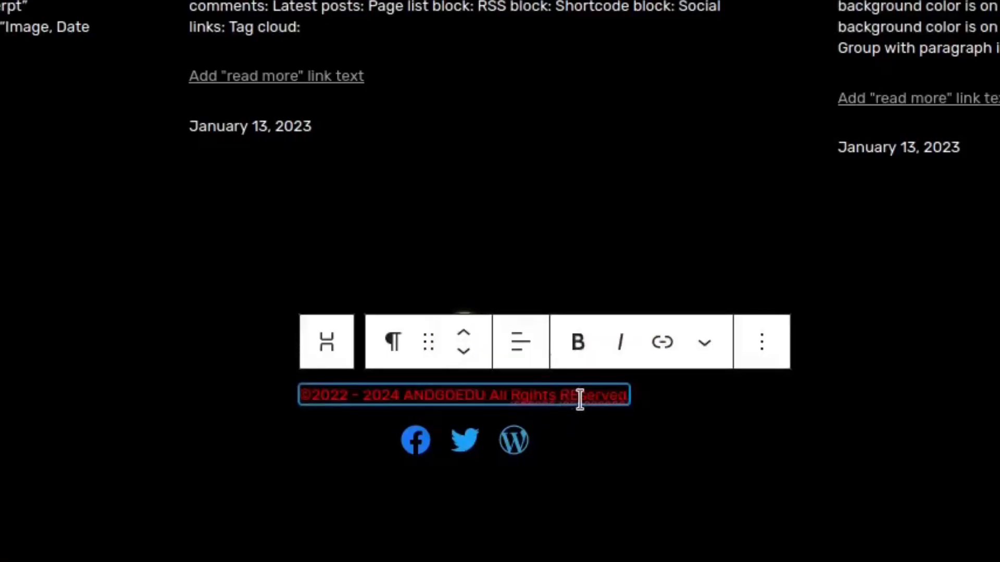
{"action": "left_click", "coordinate": [625, 442]}
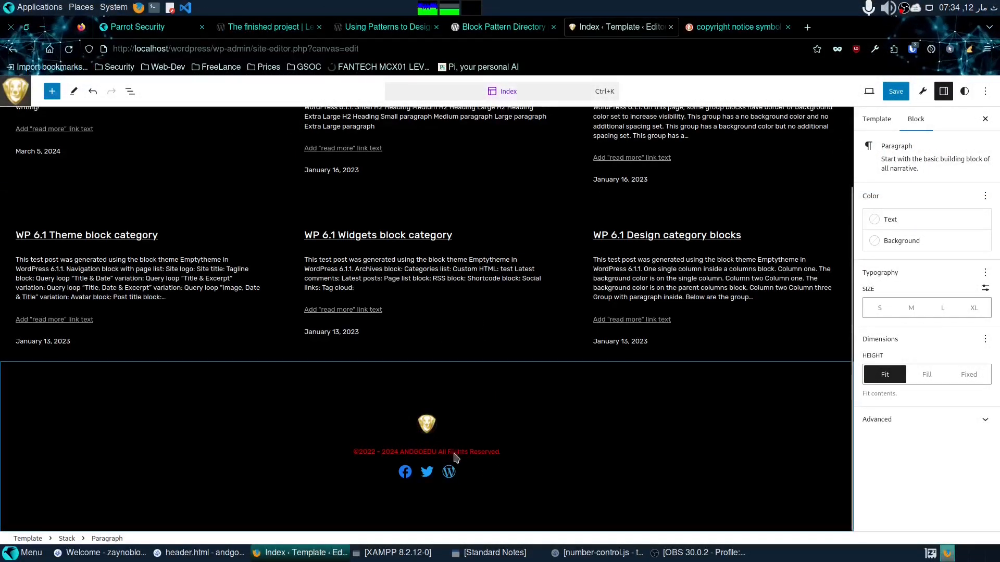
- Set the text colour of the footer's copyright paragraph to the theme colour Light Background (#F5F5F5)
{"action": "left_click", "coordinate": [437, 451]}
{"action": "triple_click", "coordinate": [437, 451]}
{"action": "left_click", "coordinate": [437, 451]}
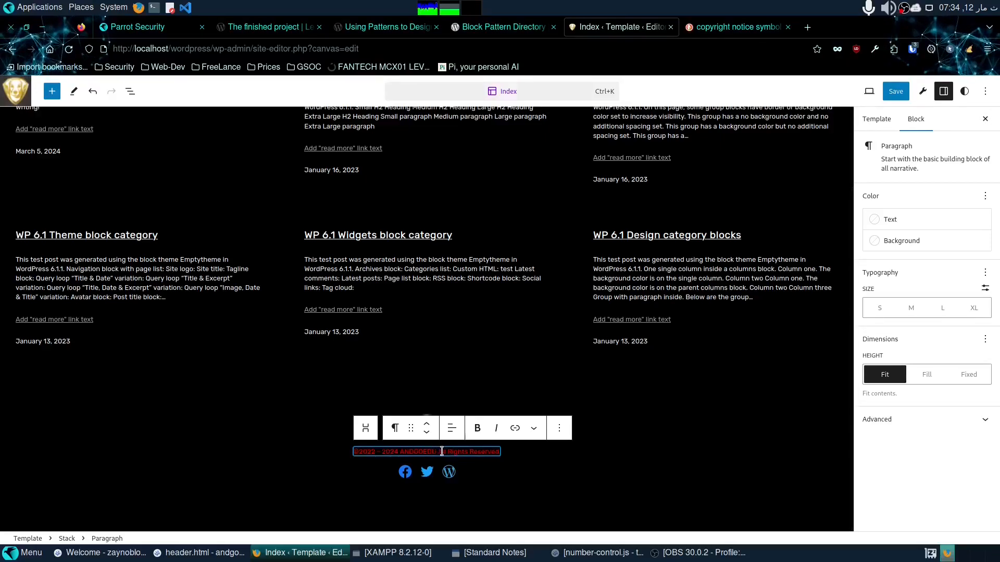
{"action": "left_click", "coordinate": [886, 221]}
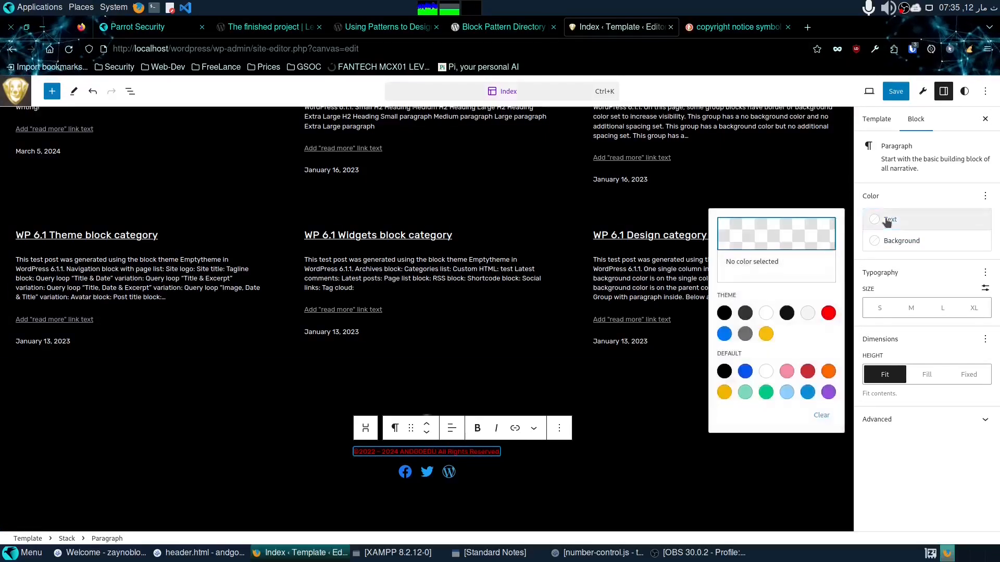
{"action": "left_click", "coordinate": [807, 313]}
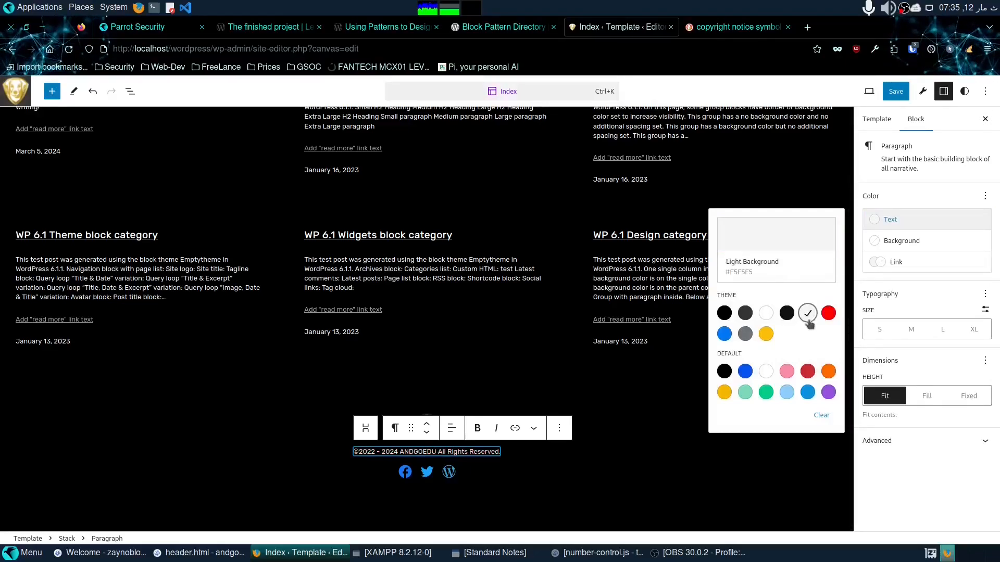
{"action": "left_click", "coordinate": [925, 495]}
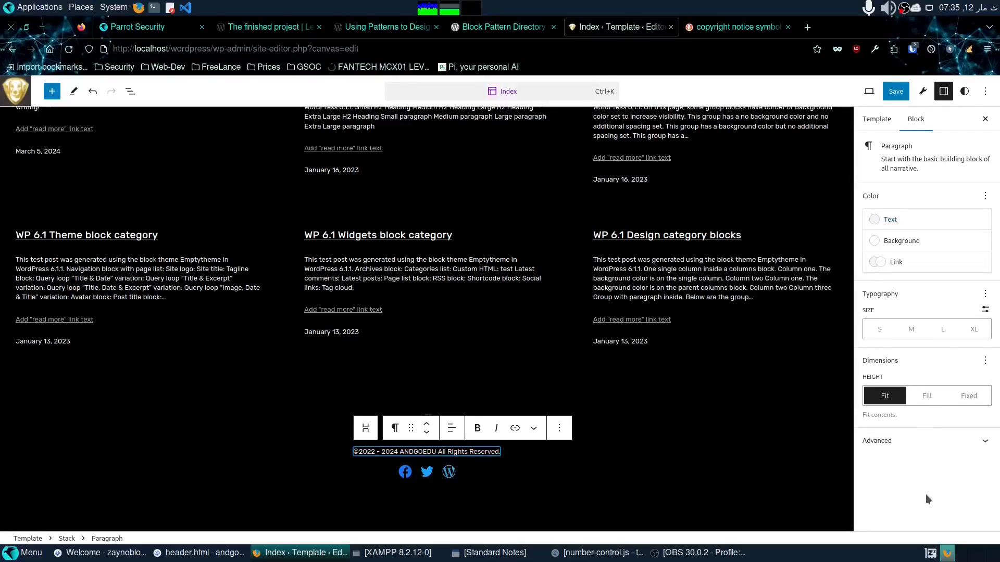
- Create a synced pattern named "Footer" in the Footers category from the whole footer Stack
{"action": "left_click", "coordinate": [670, 448]}
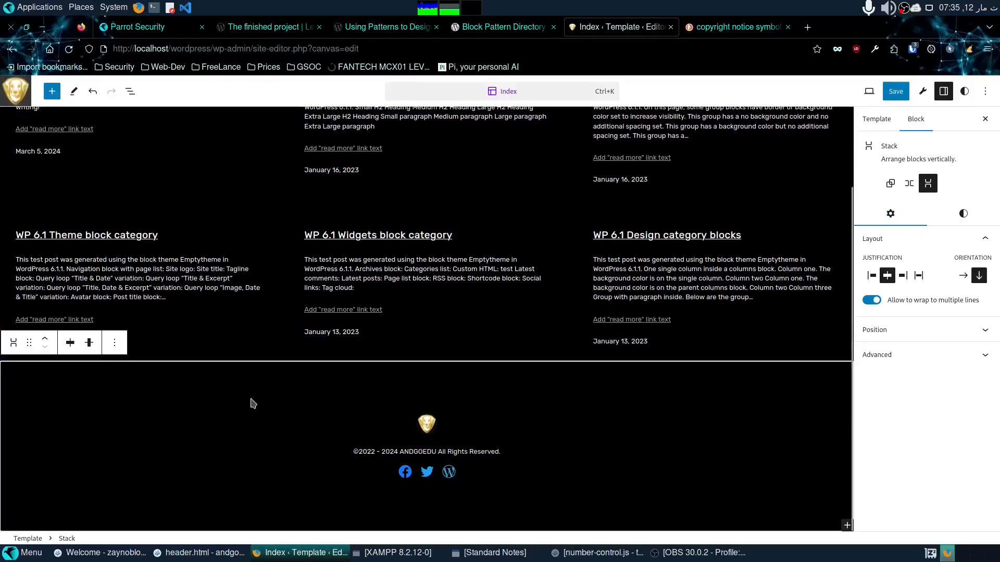
{"action": "left_click", "coordinate": [113, 343]}
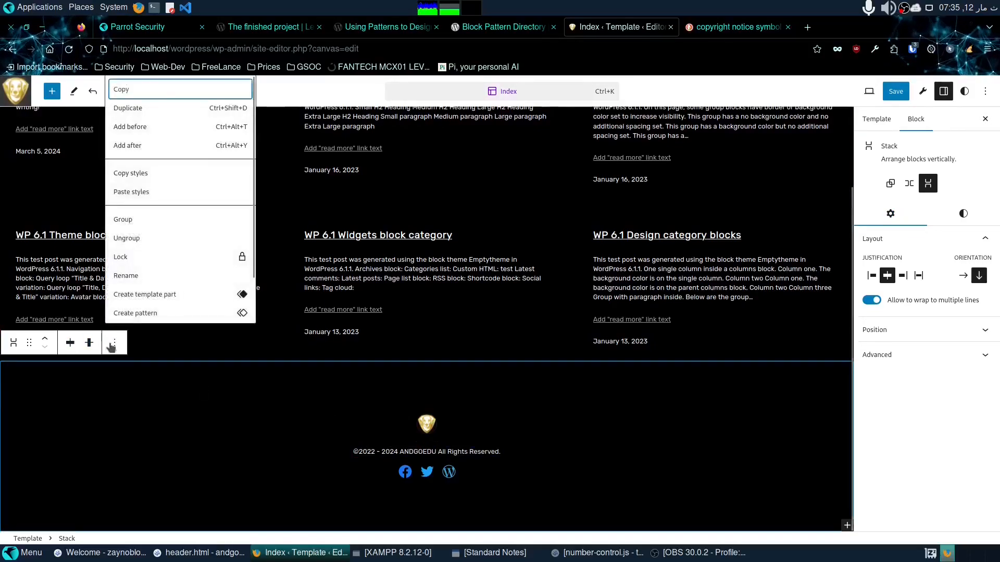
{"action": "left_click", "coordinate": [147, 313]}
{"action": "left_click", "coordinate": [485, 264]}
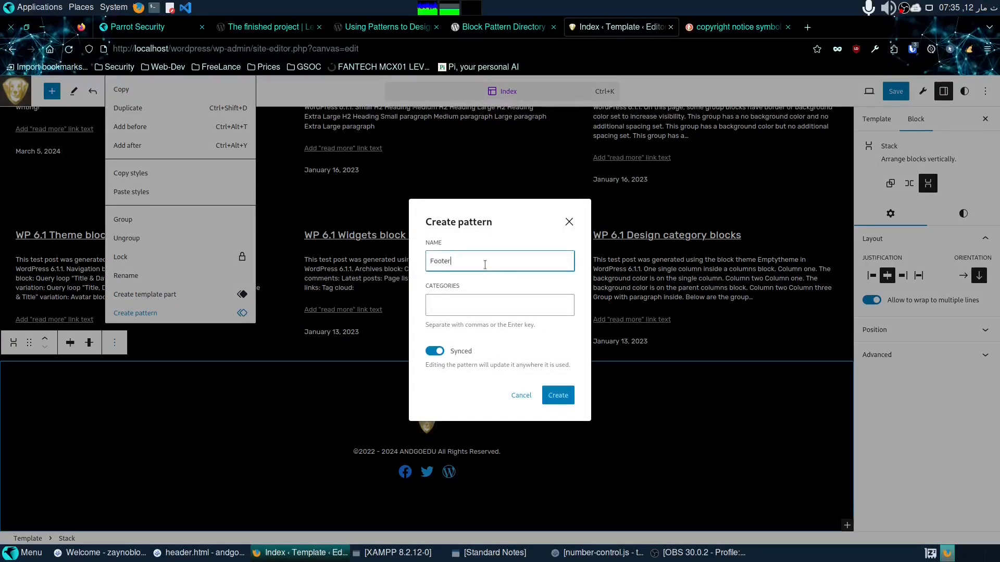
{"action": "left_click", "coordinate": [472, 299]}
{"action": "type", "text": "footer"}
{"action": "left_click", "coordinate": [465, 323]}
{"action": "left_click", "coordinate": [556, 394]}
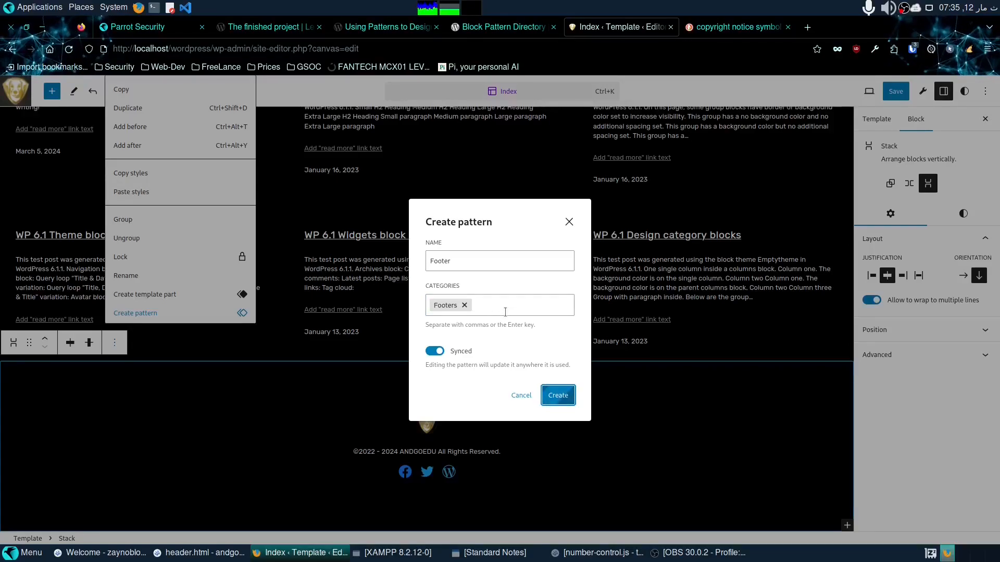
{"action": "key", "text": "Return"}
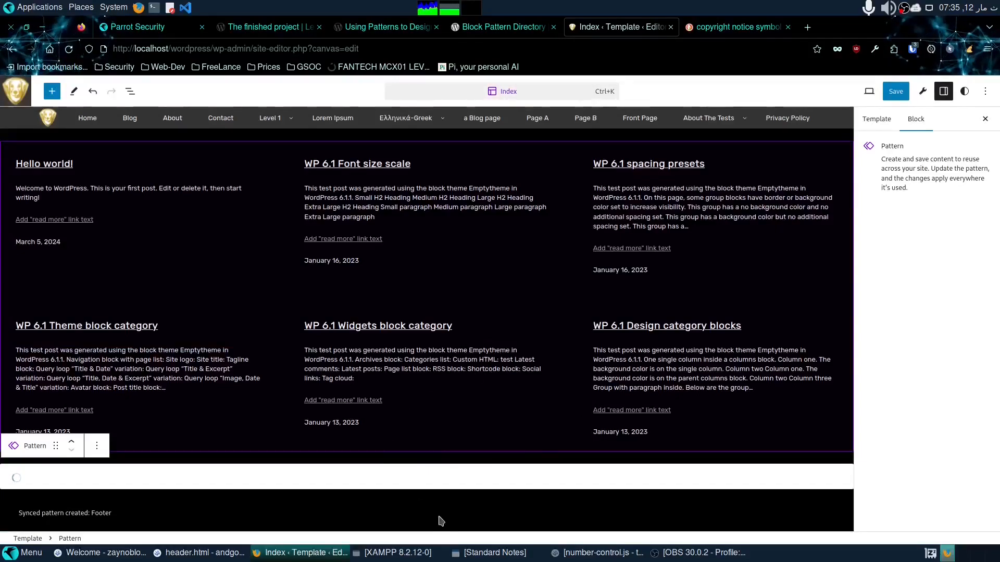
- Create a template part from the Footer pattern, named "Footer With Social Icons." and assigned to the Footer area
{"action": "scroll", "coordinate": [435, 488], "scroll_direction": "down", "scroll_amount": 1}
{"action": "scroll", "coordinate": [437, 490], "scroll_direction": "down", "scroll_amount": 2}
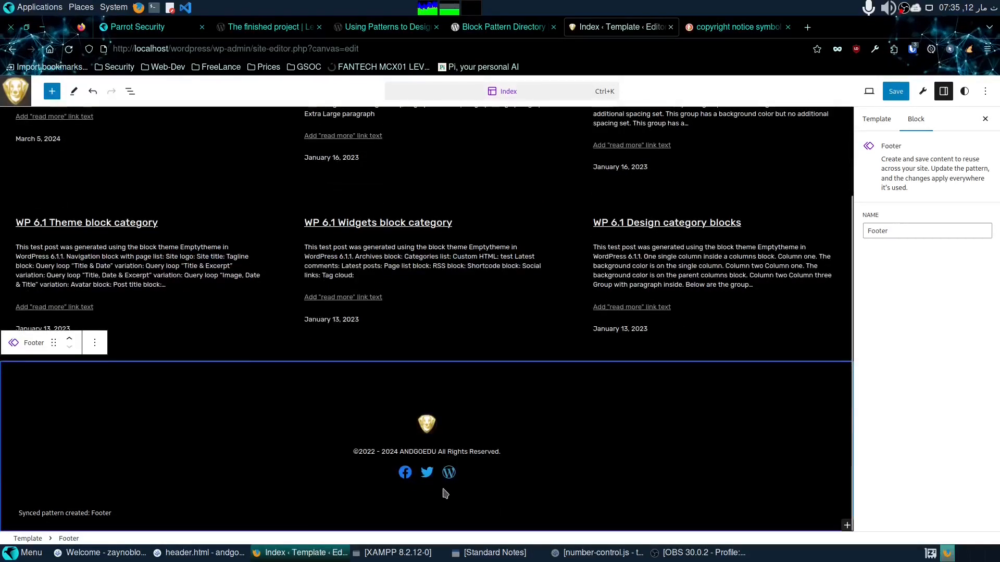
{"action": "left_click", "coordinate": [94, 342]}
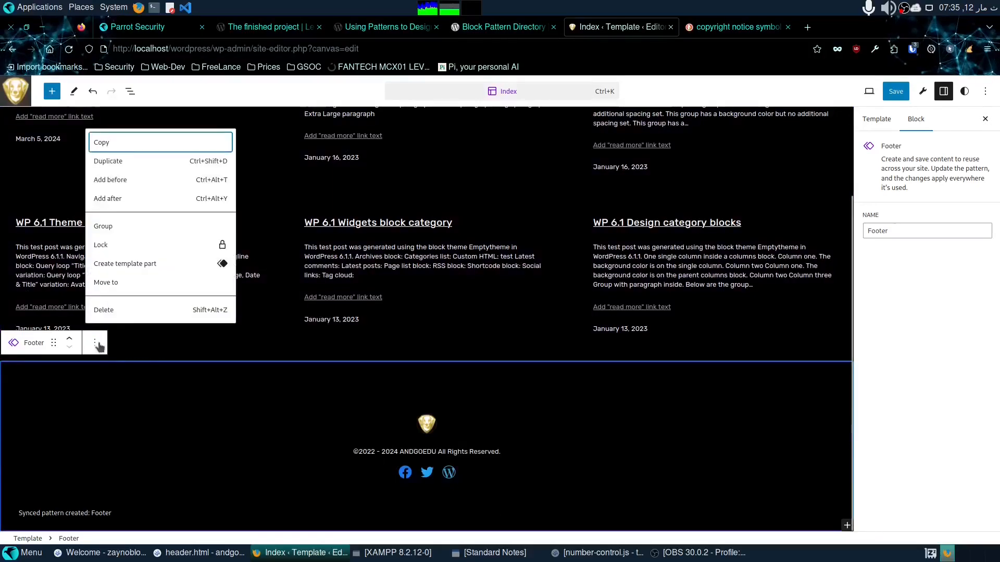
{"action": "left_click", "coordinate": [133, 226]}
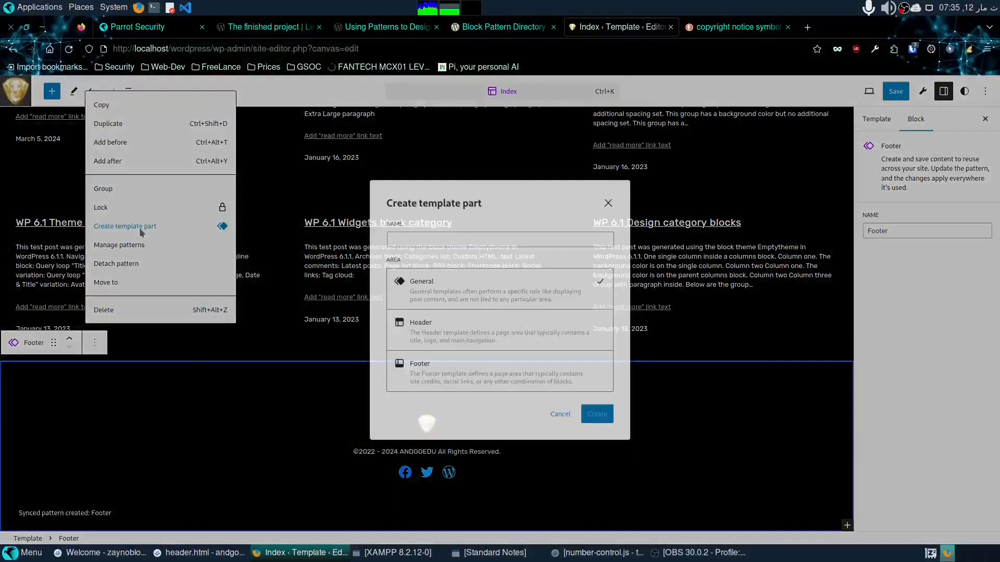
{"action": "left_click", "coordinate": [435, 377]}
{"action": "left_click", "coordinate": [433, 239]}
{"action": "type", "text": "Foot"}
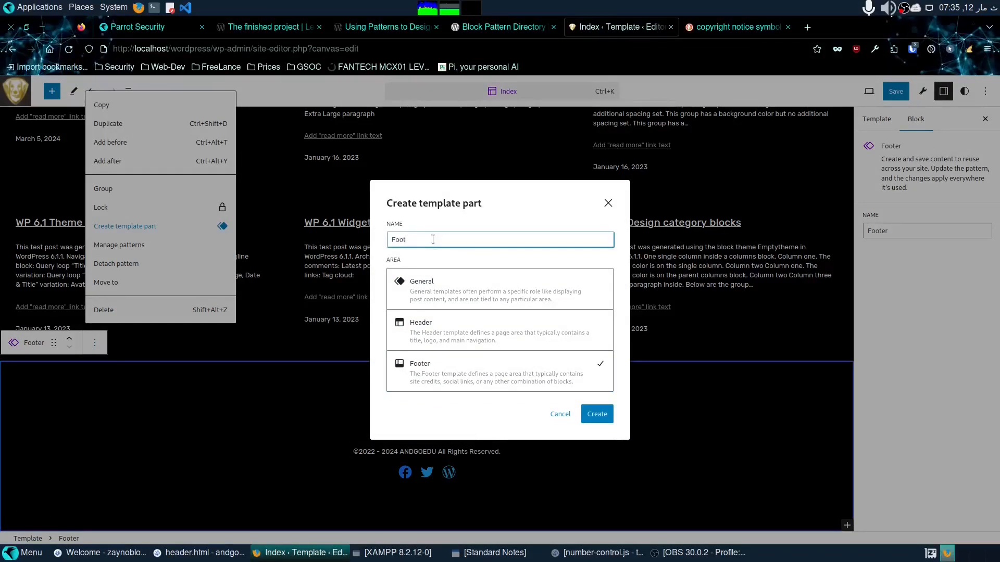
{"action": "type", "text": "er With Social Icons."}
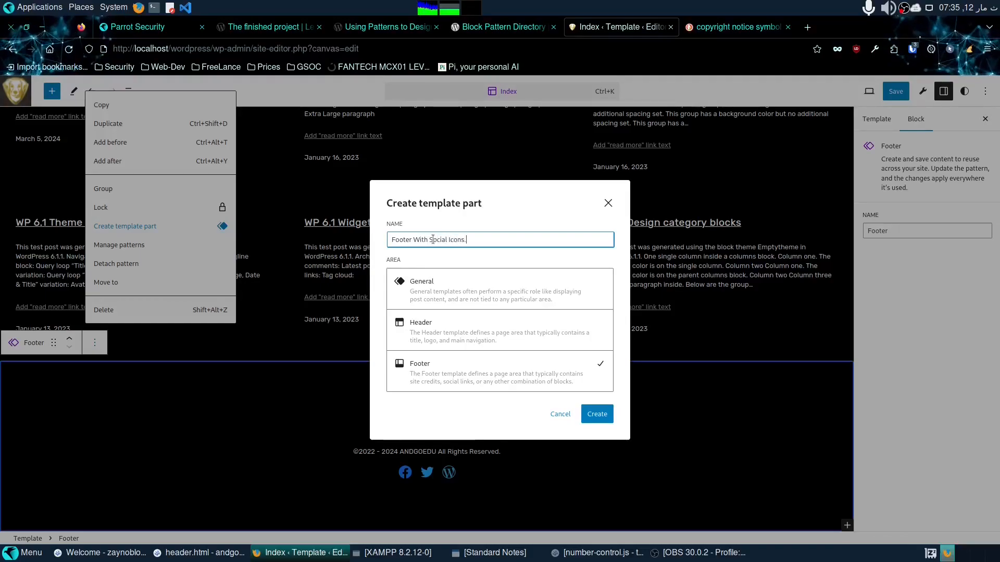
{"action": "key", "text": "Return"}
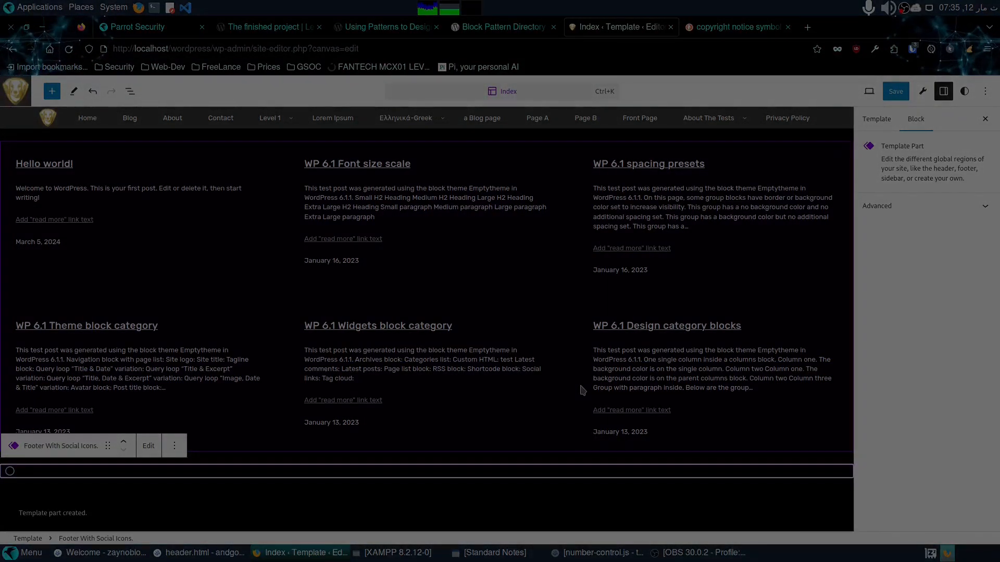
{"action": "scroll", "coordinate": [583, 377], "scroll_direction": "down", "scroll_amount": 3}
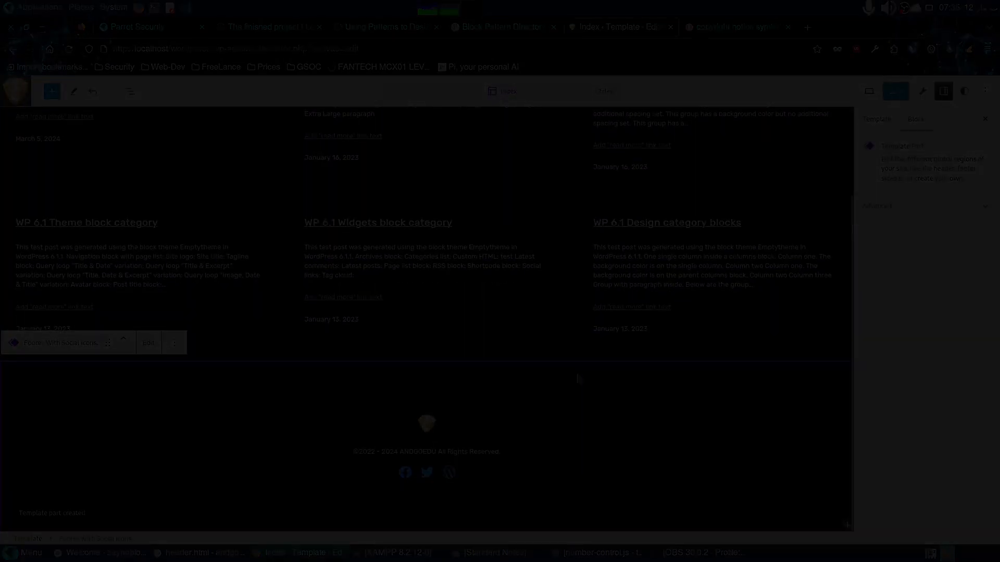